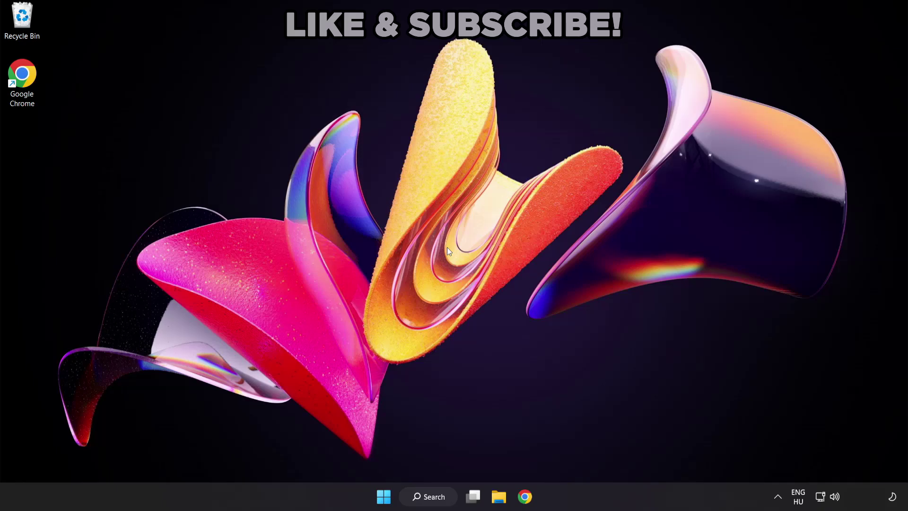
- Search Windows for 'device manager' and launch Device Manager from the results
{"action": "left_click", "coordinate": [437, 498]}
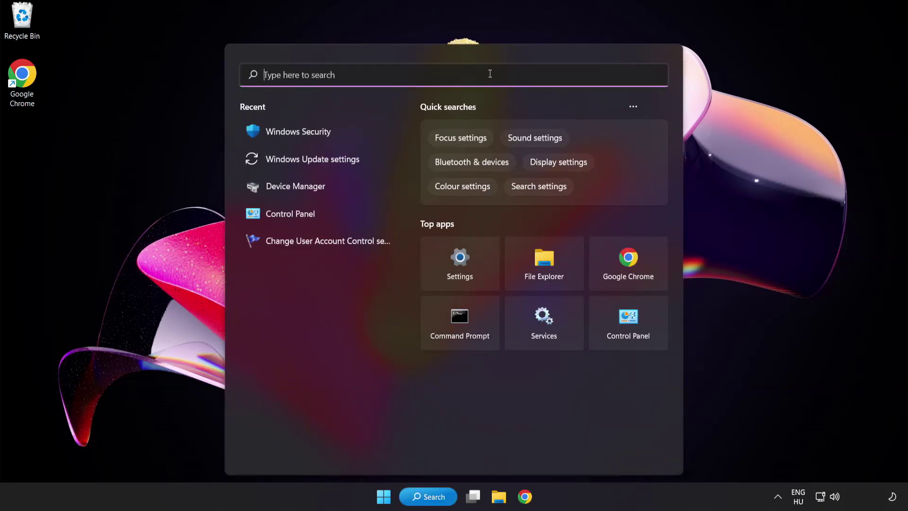
{"action": "type", "text": "device manag"}
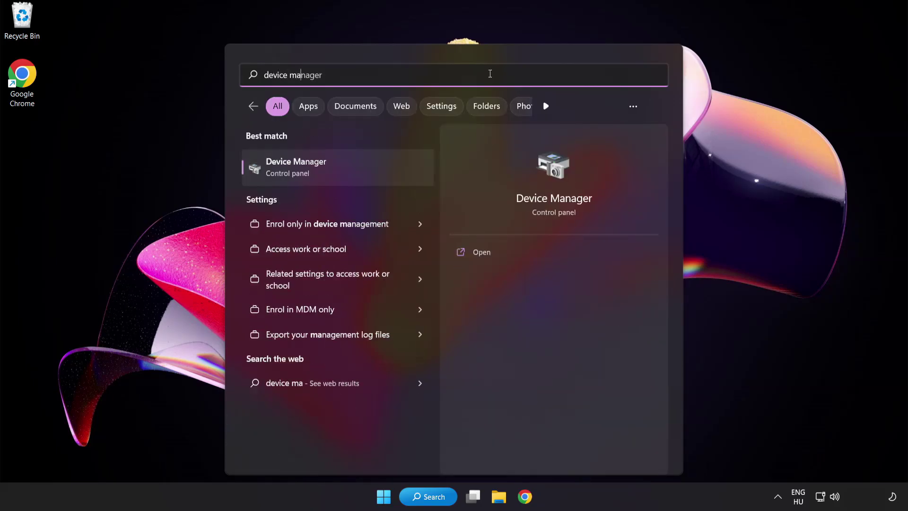
{"action": "type", "text": "er"}
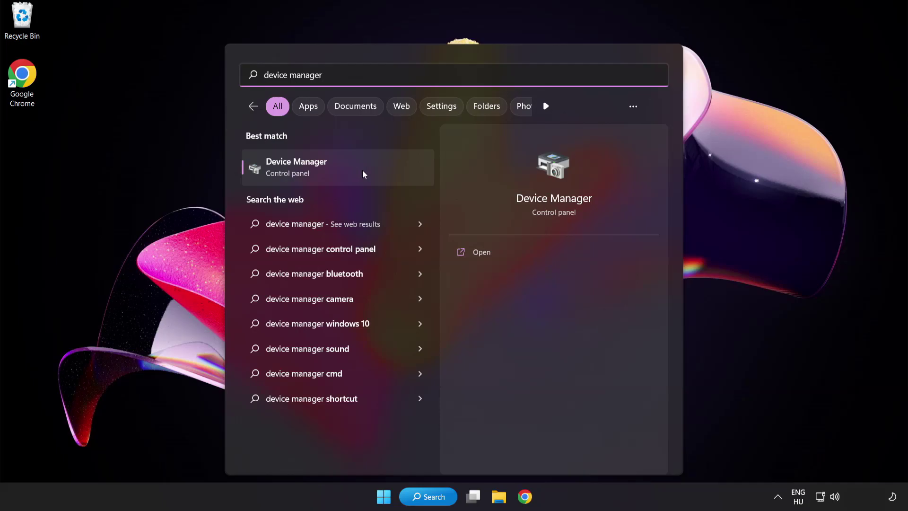
{"action": "left_click", "coordinate": [362, 169]}
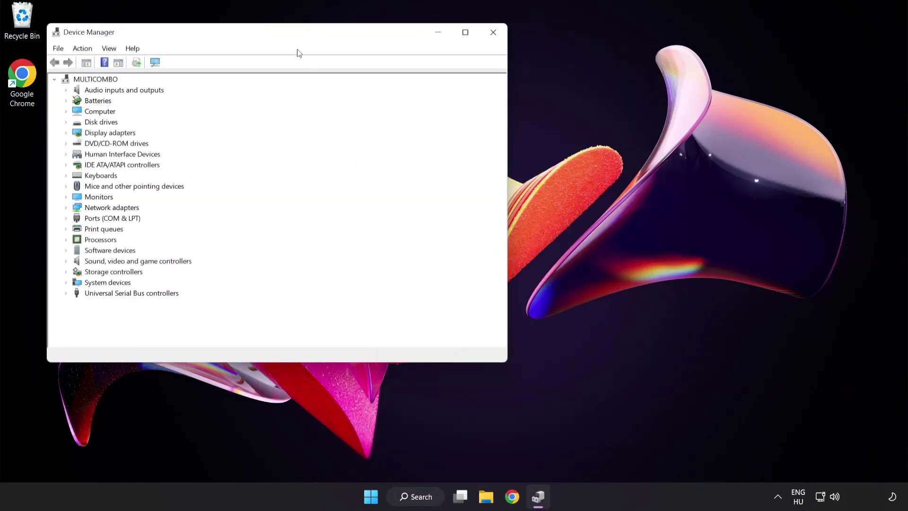
- Start a driver update for the VMware SVGA 3D adapter under Display adapters
{"action": "left_click_drag", "start_coordinate": [294, 37], "coordinate": [445, 95]}
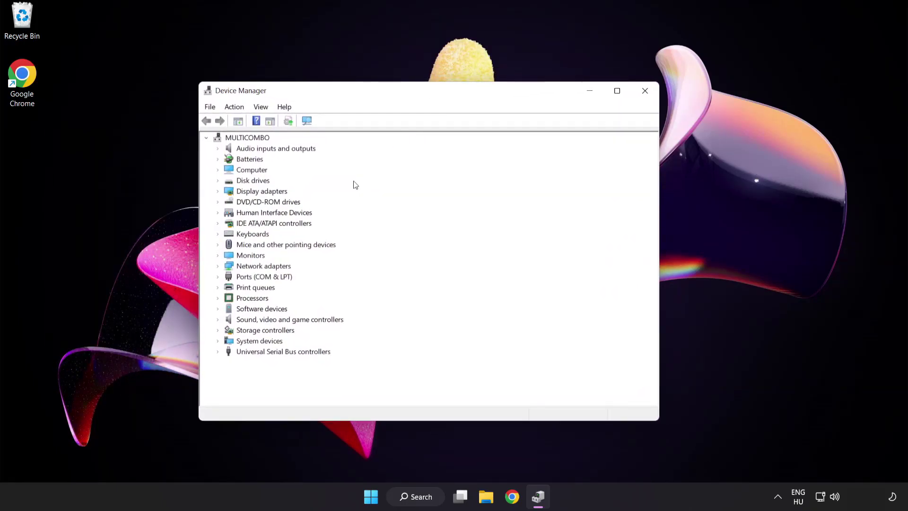
{"action": "left_click", "coordinate": [280, 193]}
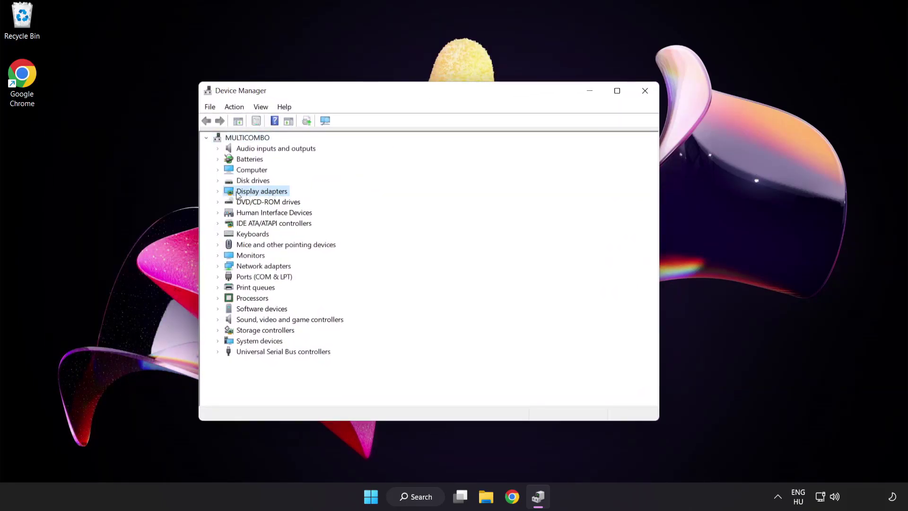
{"action": "left_click", "coordinate": [219, 195]}
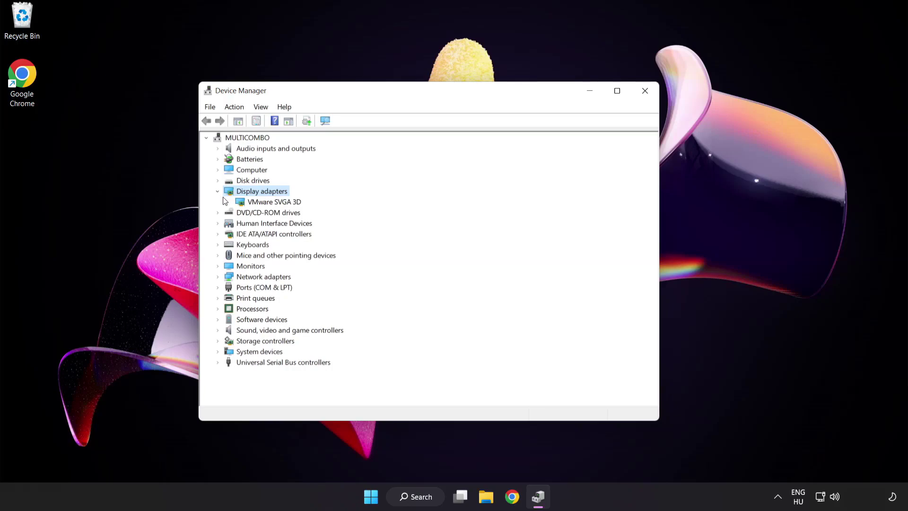
{"action": "left_click", "coordinate": [240, 205]}
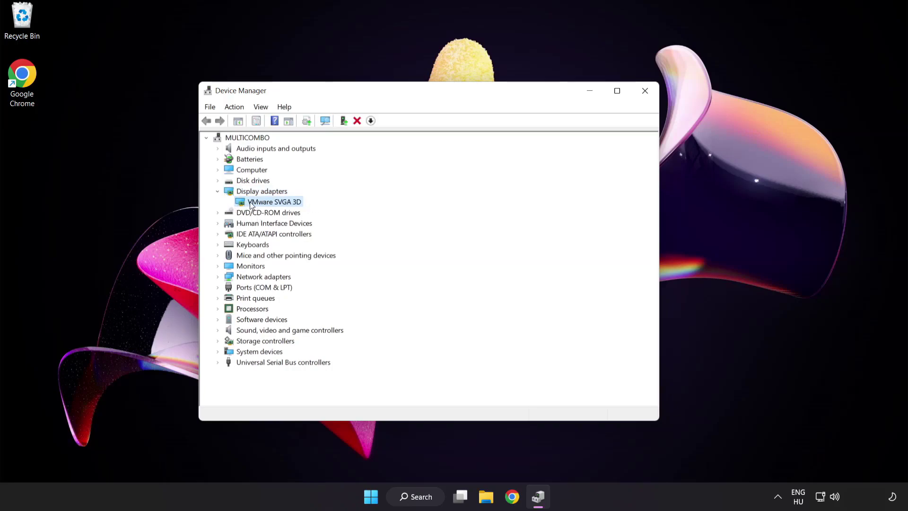
{"action": "right_click", "coordinate": [268, 205]}
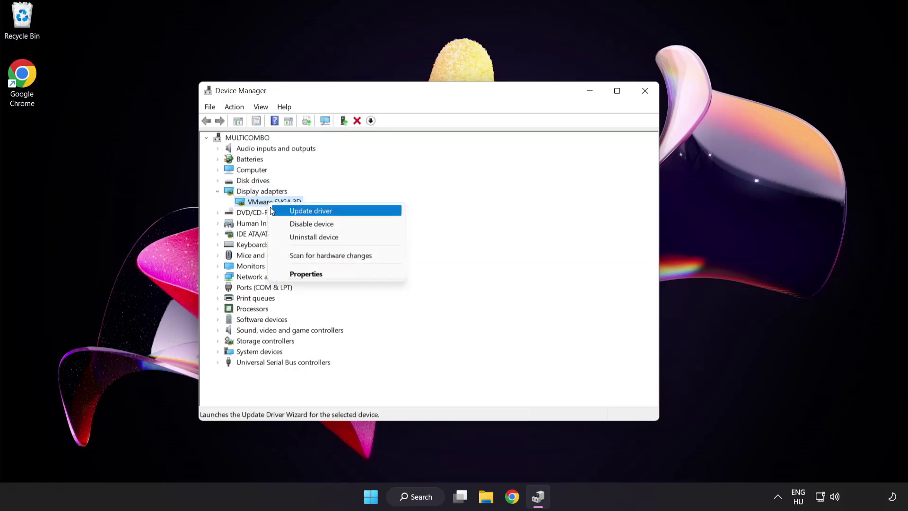
{"action": "left_click", "coordinate": [352, 210]}
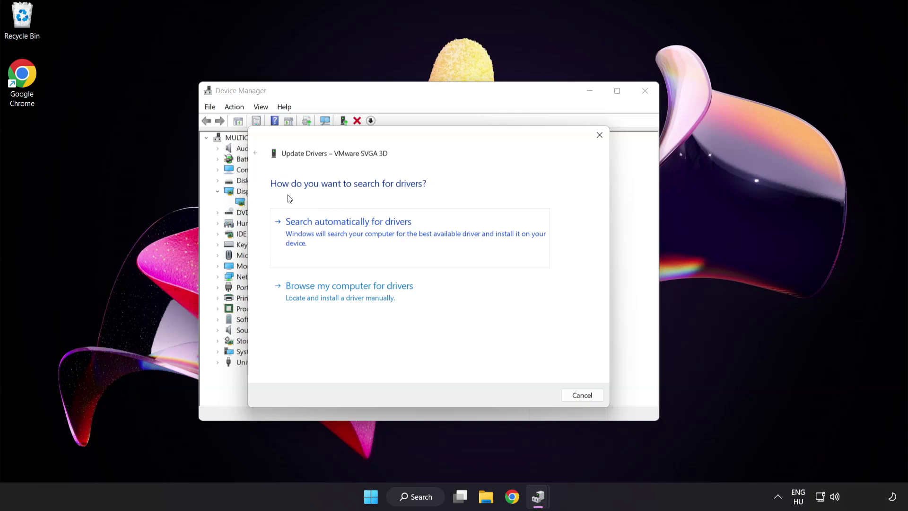
- Search automatically for VMware SVGA 3D drivers, confirm the best one is installed, close Device Manager
{"action": "left_click", "coordinate": [395, 234]}
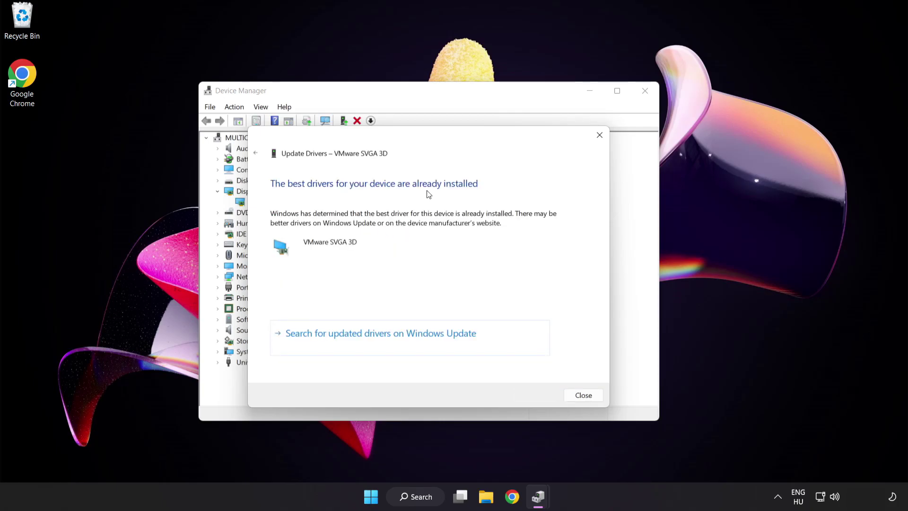
{"action": "left_click", "coordinate": [581, 397]}
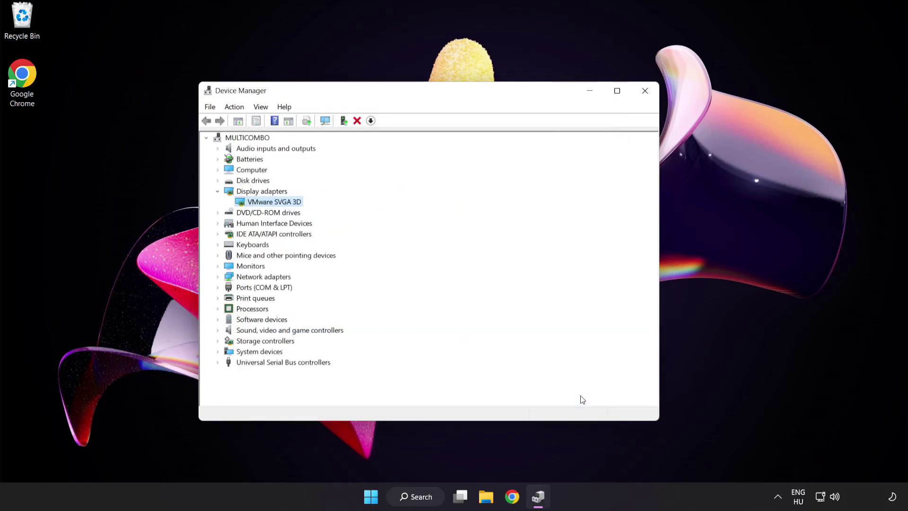
{"action": "left_click", "coordinate": [645, 93]}
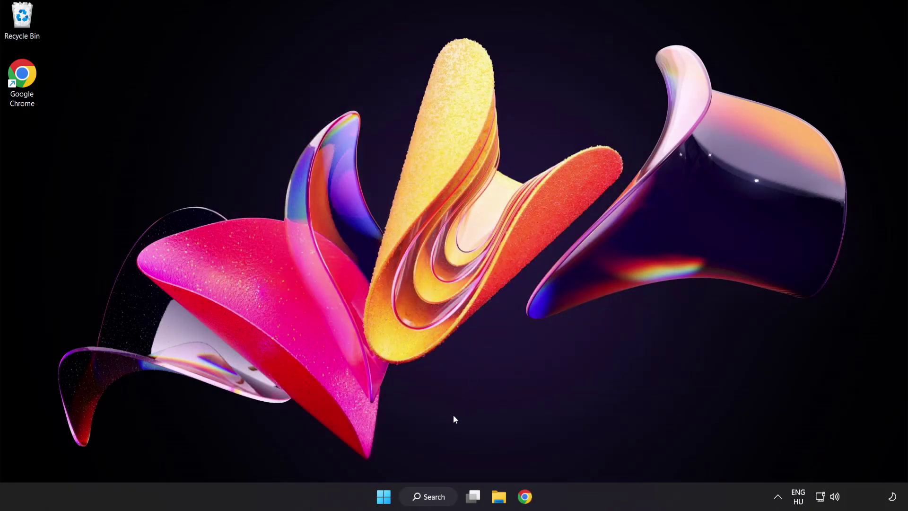
- Search Windows for 'update' and open the Windows Update settings page
{"action": "left_click", "coordinate": [440, 500]}
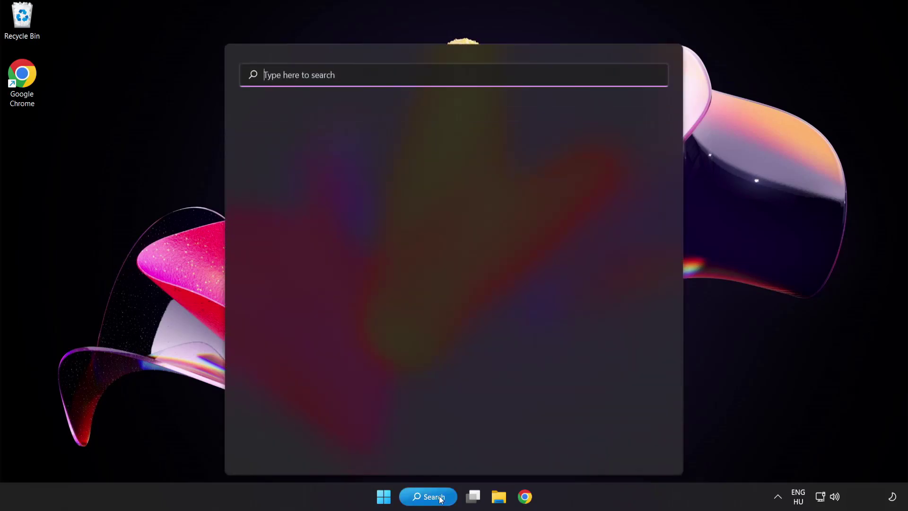
{"action": "type", "text": "update"}
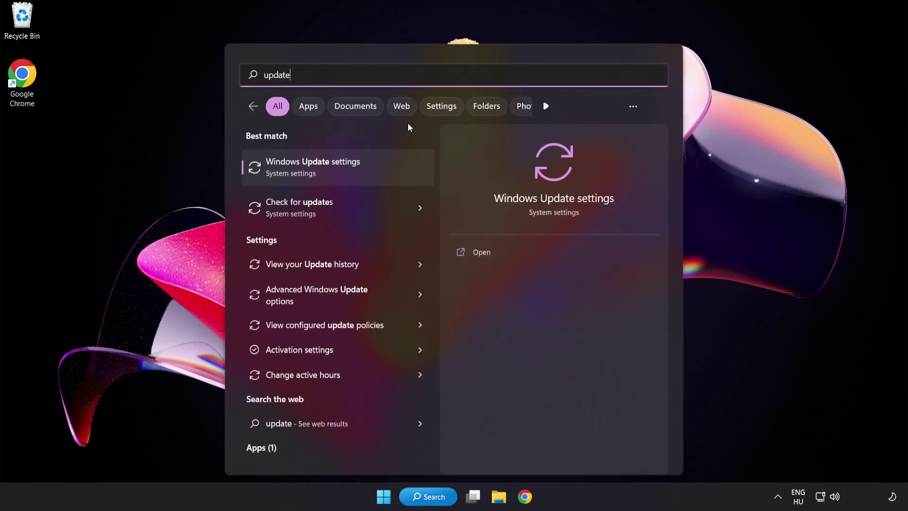
{"action": "left_click", "coordinate": [347, 171]}
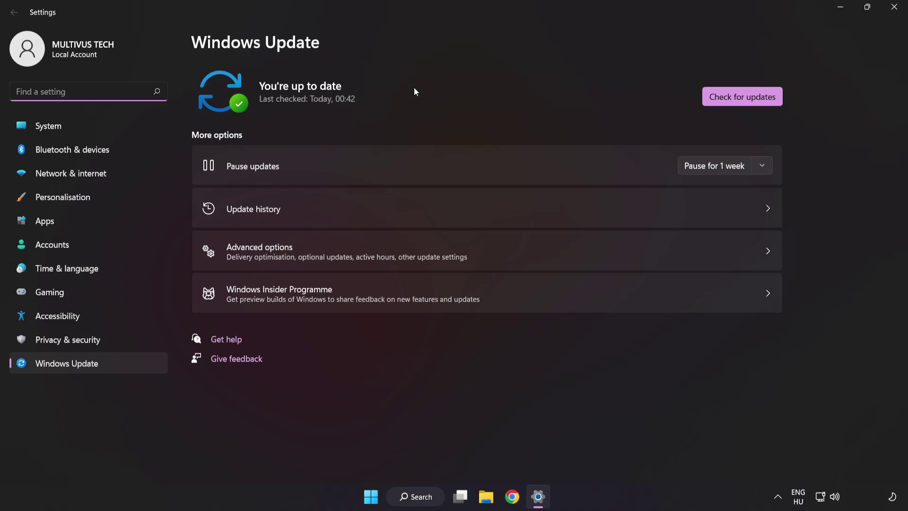
- Run a fresh update check confirming the PC is up to date, then close Settings
{"action": "left_click", "coordinate": [738, 102]}
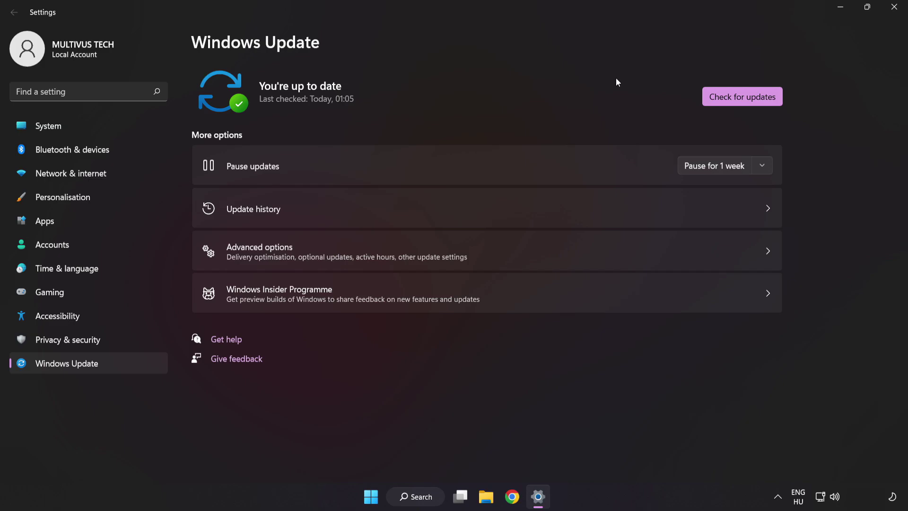
{"action": "left_click", "coordinate": [892, 12]}
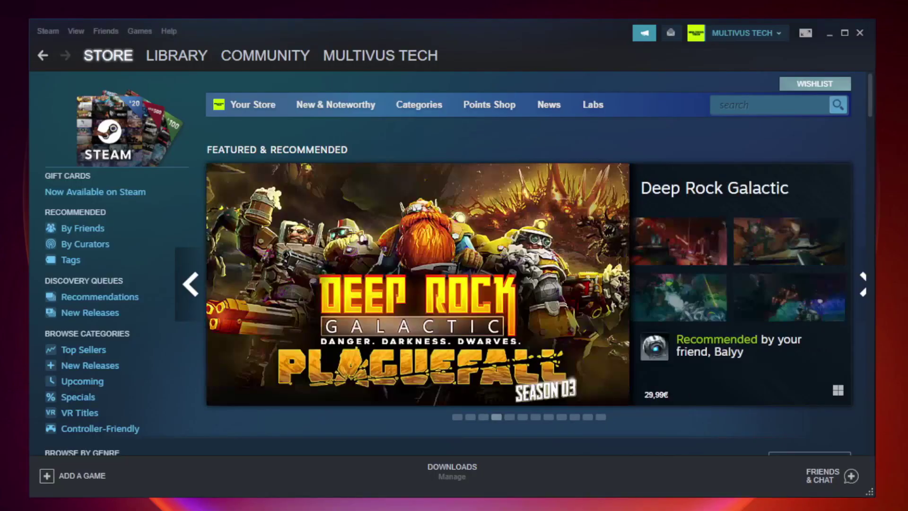
{"action": "mouse_move", "coordinate": [177, 56]}
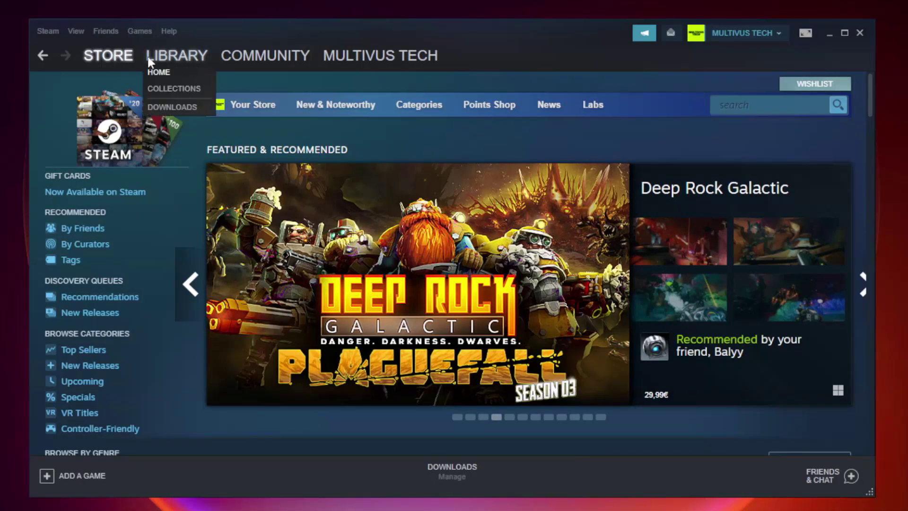
- Open Properties for YOUR NOT WORKING GAME (Unturned) from the Steam library
{"action": "left_click", "coordinate": [183, 61]}
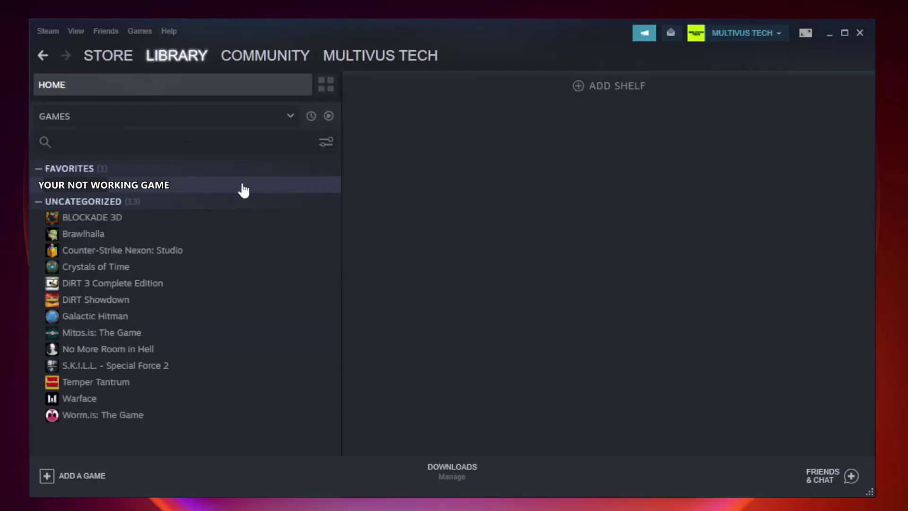
{"action": "right_click", "coordinate": [197, 189]}
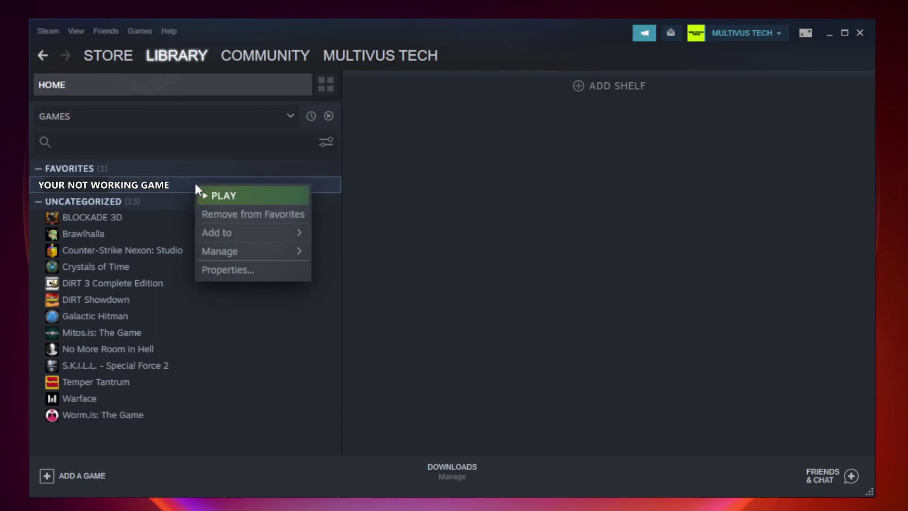
{"action": "left_click", "coordinate": [249, 269]}
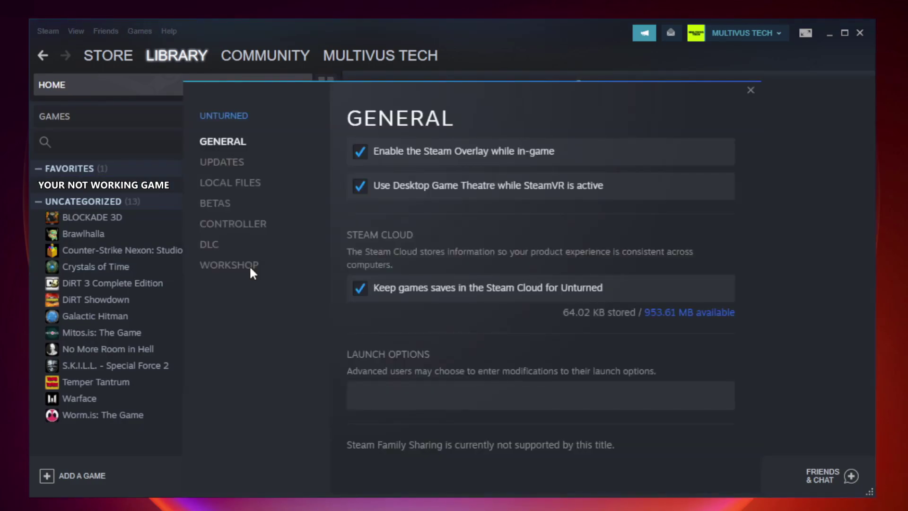
- Verify the game's local files (all 9192 validated) and browse to its install folder
{"action": "left_click", "coordinate": [241, 189]}
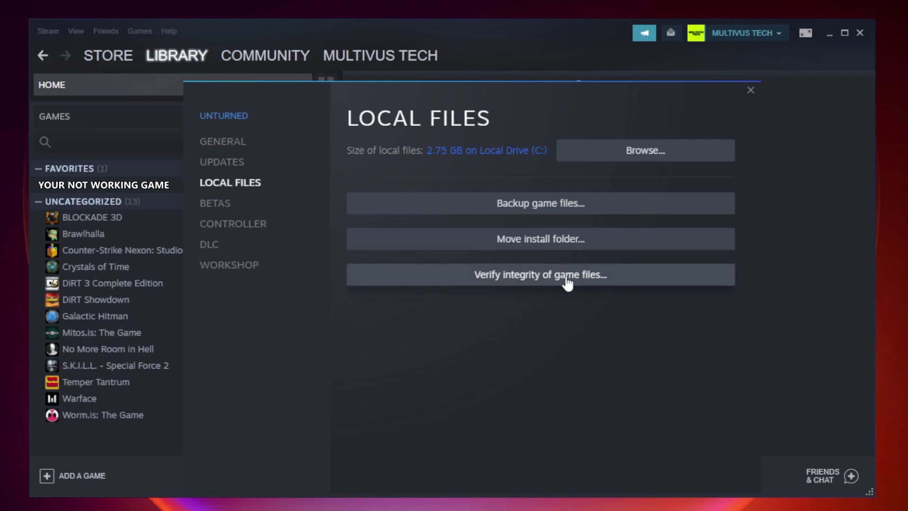
{"action": "left_click", "coordinate": [551, 276]}
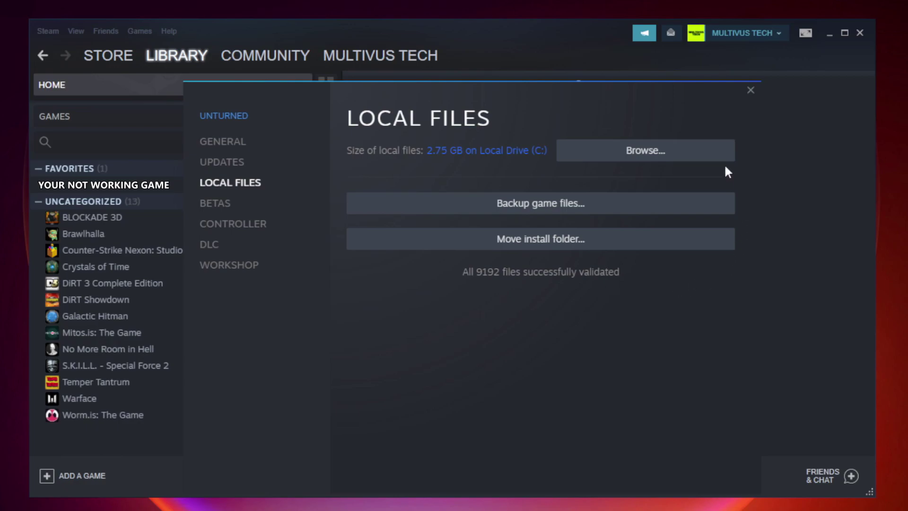
{"action": "left_click", "coordinate": [650, 159]}
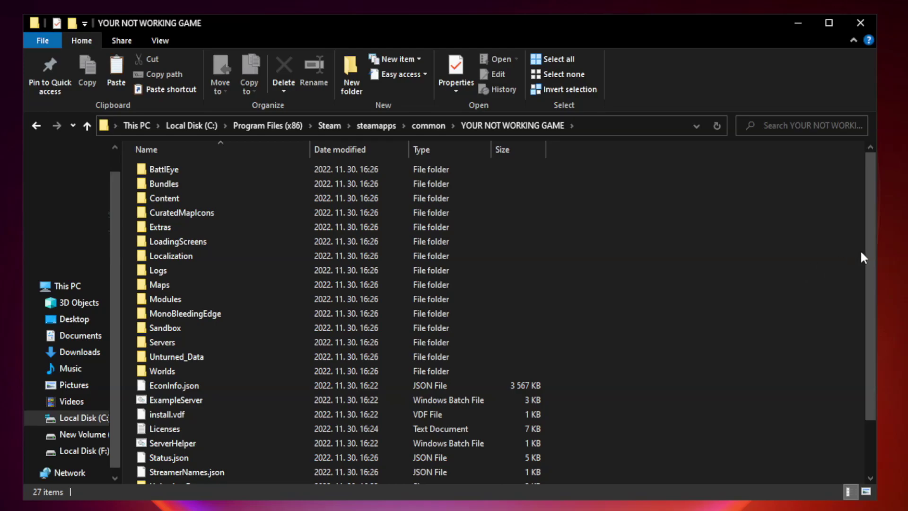
{"action": "left_click_drag", "start_coordinate": [871, 247], "coordinate": [872, 325]}
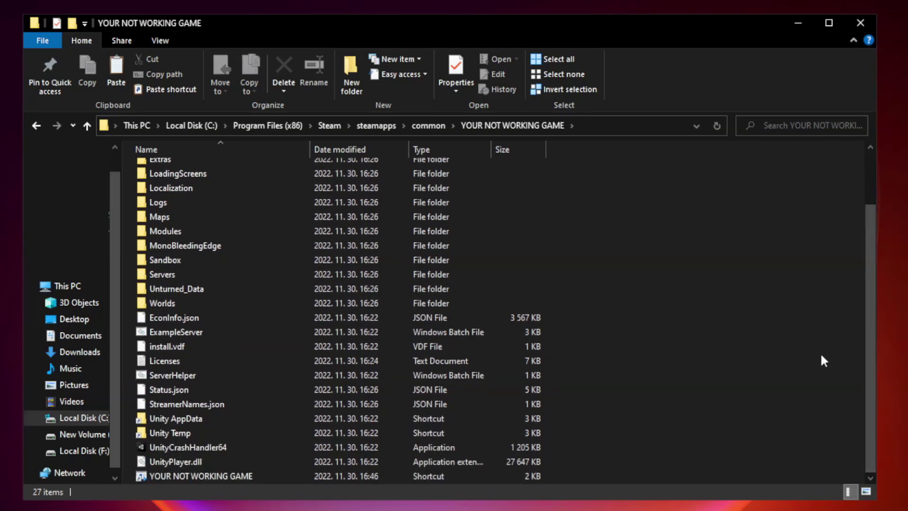
- Open Properties for the YOUR NOT WORKING GAME shortcut in the install folder
{"action": "left_click", "coordinate": [360, 473]}
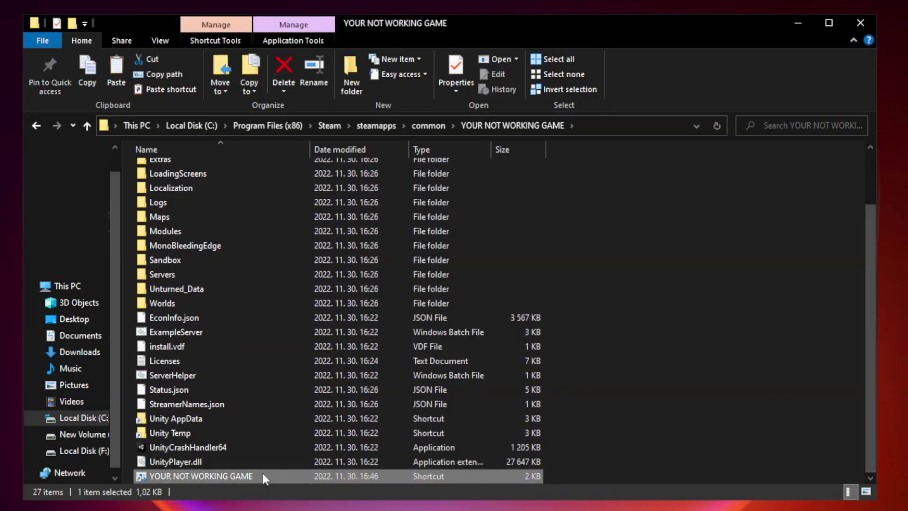
{"action": "right_click", "coordinate": [307, 474]}
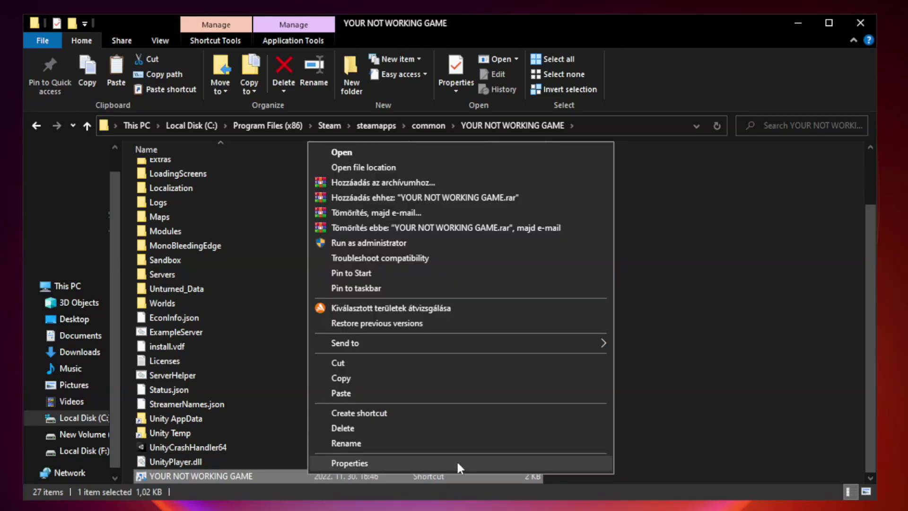
{"action": "left_click", "coordinate": [458, 465]}
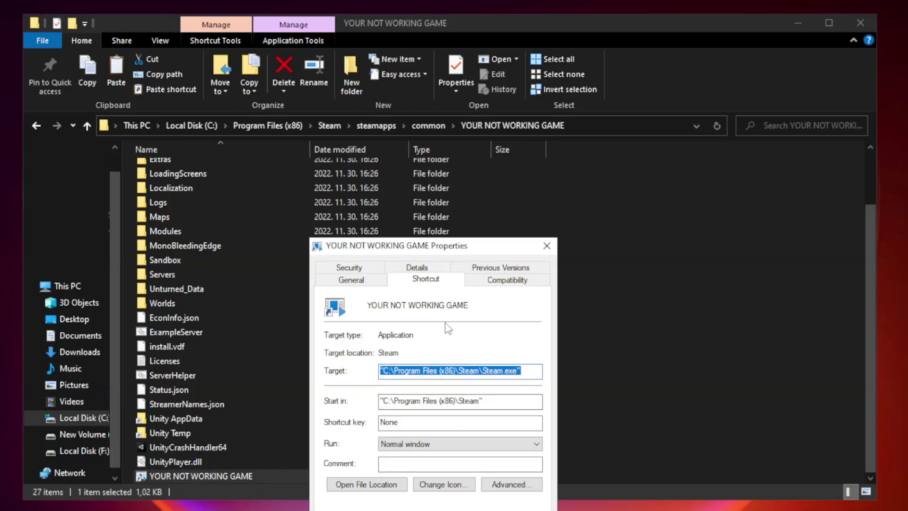
- Set the shortcut to Windows 8 compatibility, run as administrator, fullscreen optimizations off, and apply
{"action": "mouse_move", "coordinate": [449, 248]}
{"action": "left_mouse_down"}
{"action": "mouse_move", "coordinate": [469, 122]}
{"action": "mouse_move", "coordinate": [451, 102]}
{"action": "left_mouse_up"}
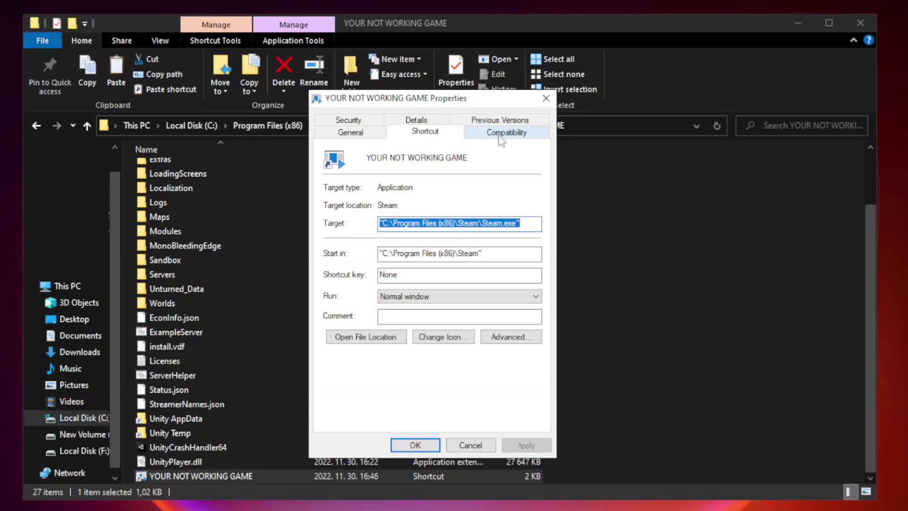
{"action": "left_click", "coordinate": [506, 134]}
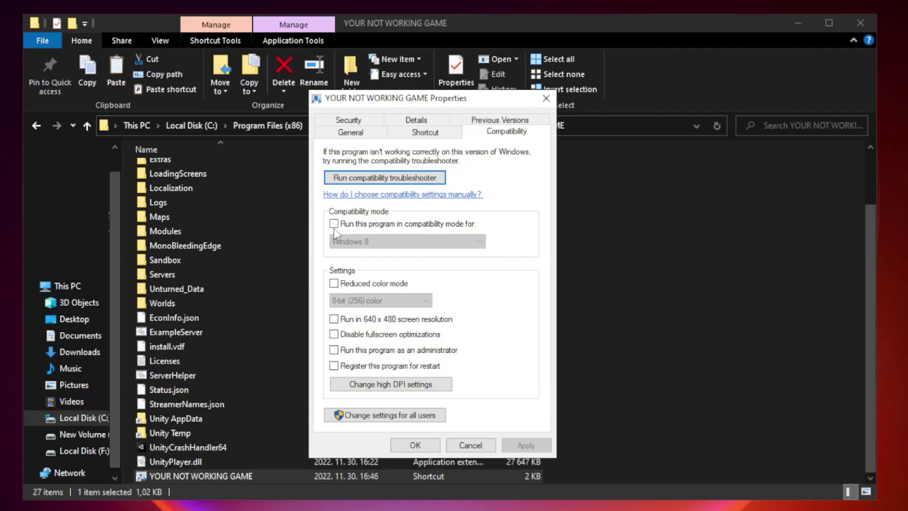
{"action": "left_click", "coordinate": [363, 225]}
{"action": "left_click", "coordinate": [407, 241]}
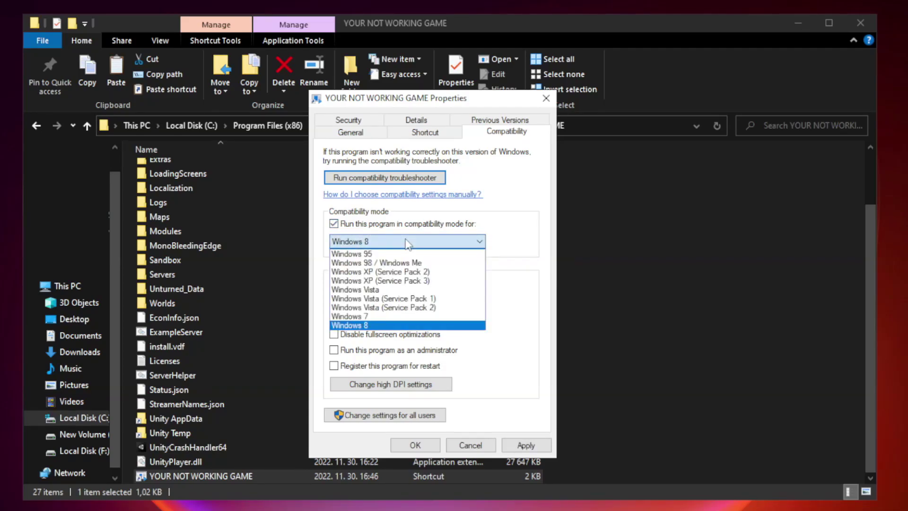
{"action": "left_click", "coordinate": [385, 326]}
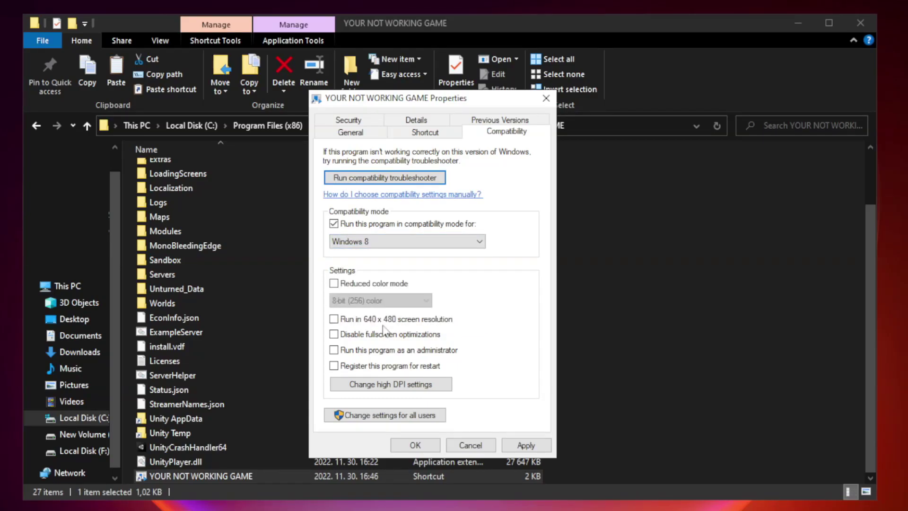
{"action": "left_click", "coordinate": [357, 334]}
{"action": "left_click", "coordinate": [359, 355]}
{"action": "left_click", "coordinate": [526, 446]}
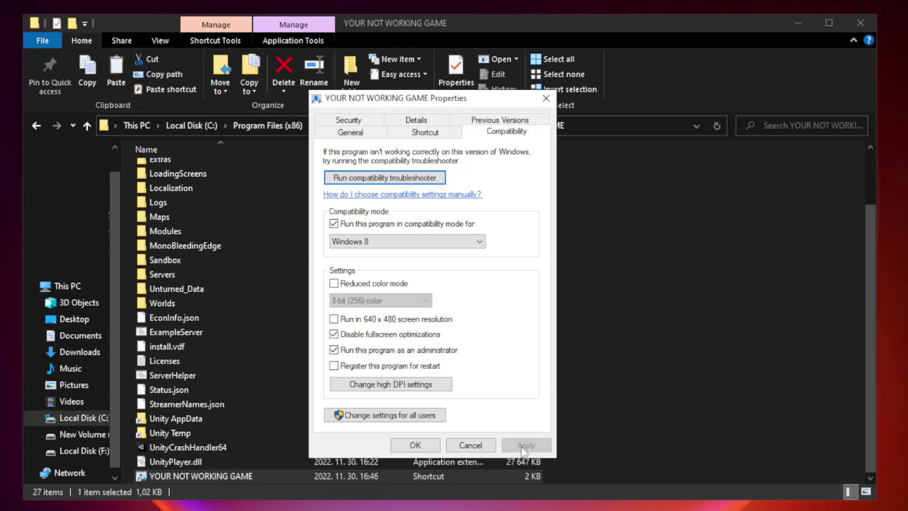
{"action": "left_click", "coordinate": [414, 445]}
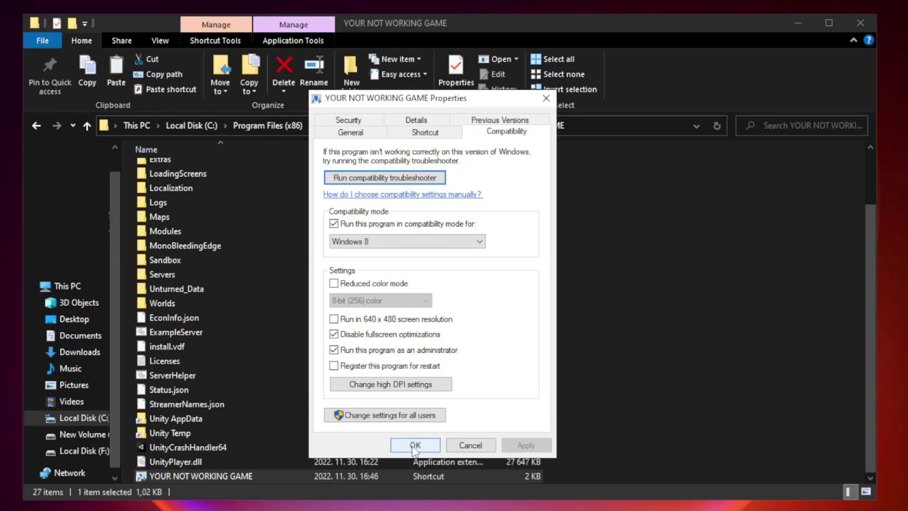
{"action": "left_click", "coordinate": [415, 446]}
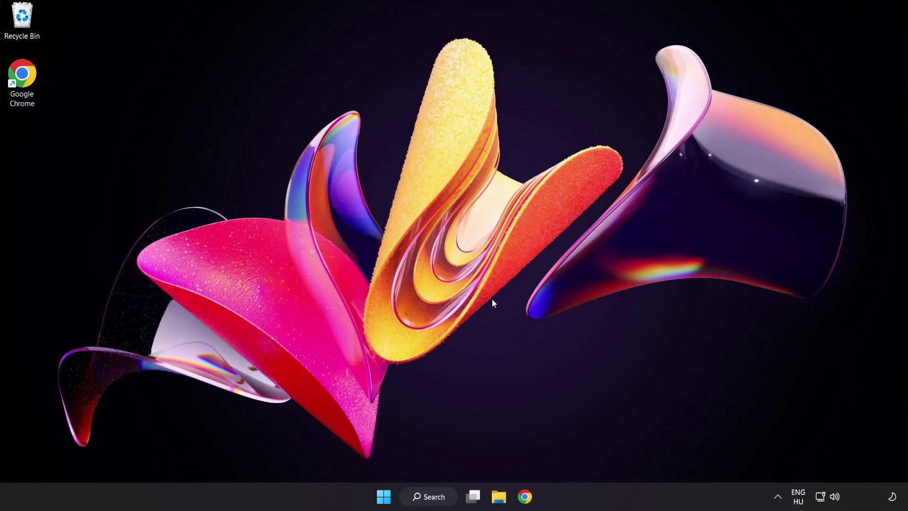
- Launch Task Manager from the Start button's Win+X menu
{"action": "right_click", "coordinate": [383, 497]}
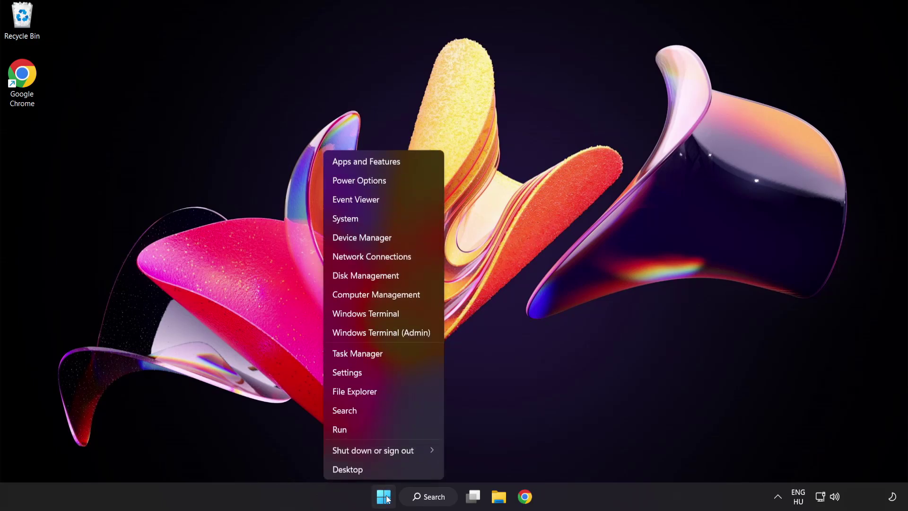
{"action": "left_click", "coordinate": [393, 352]}
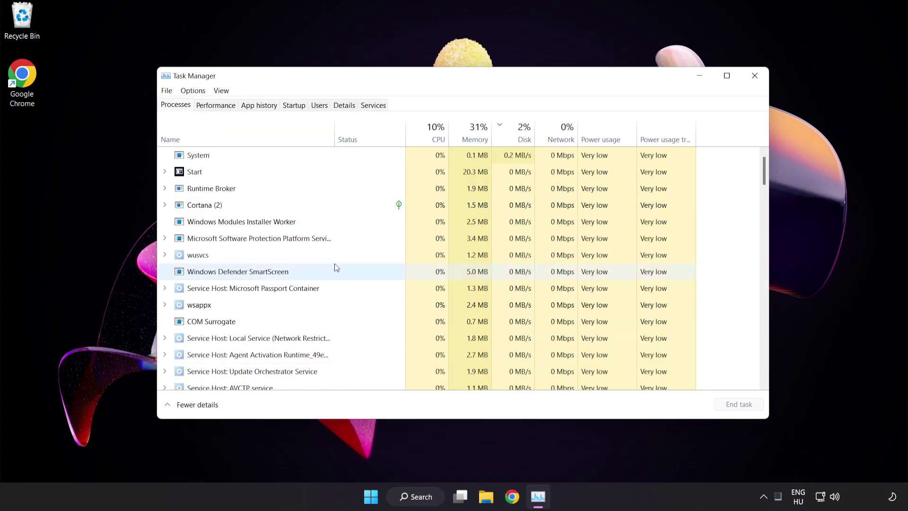
- Disable Cortana and Phone Link in the startup apps list
{"action": "left_click", "coordinate": [294, 105]}
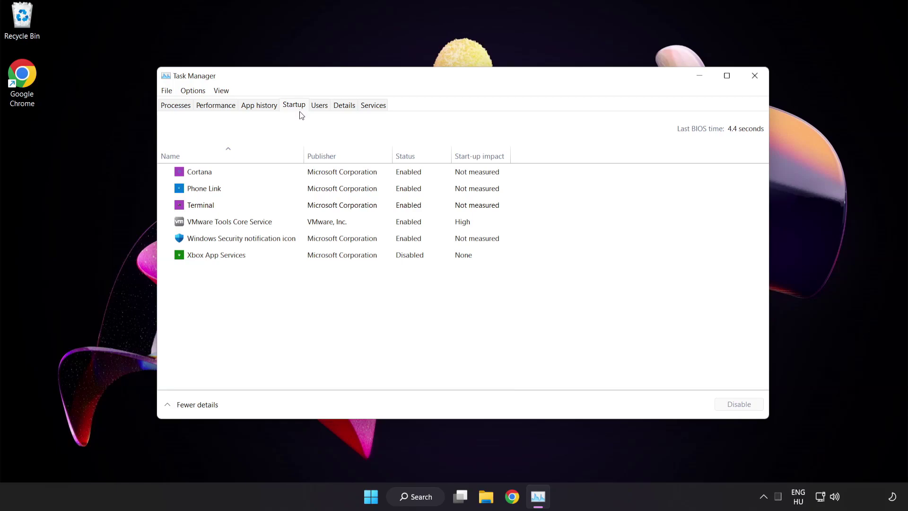
{"action": "left_click", "coordinate": [301, 176]}
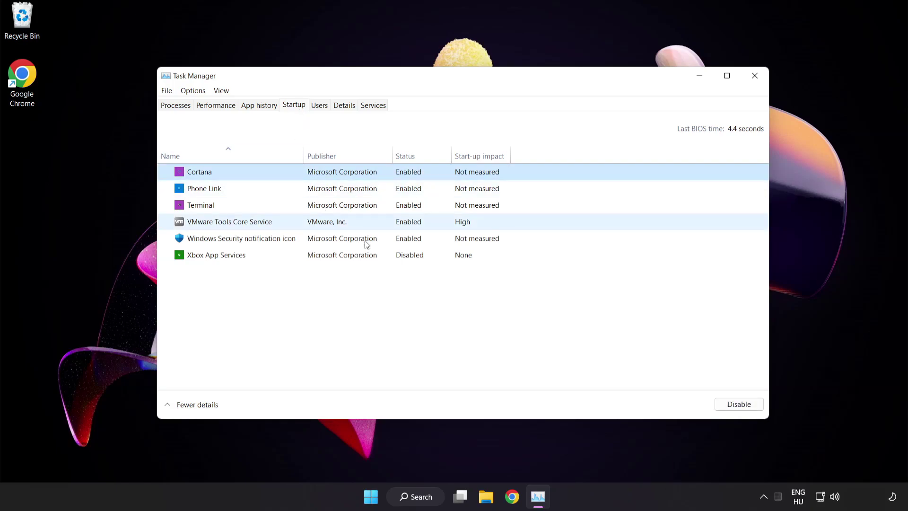
{"action": "left_click", "coordinate": [739, 404]}
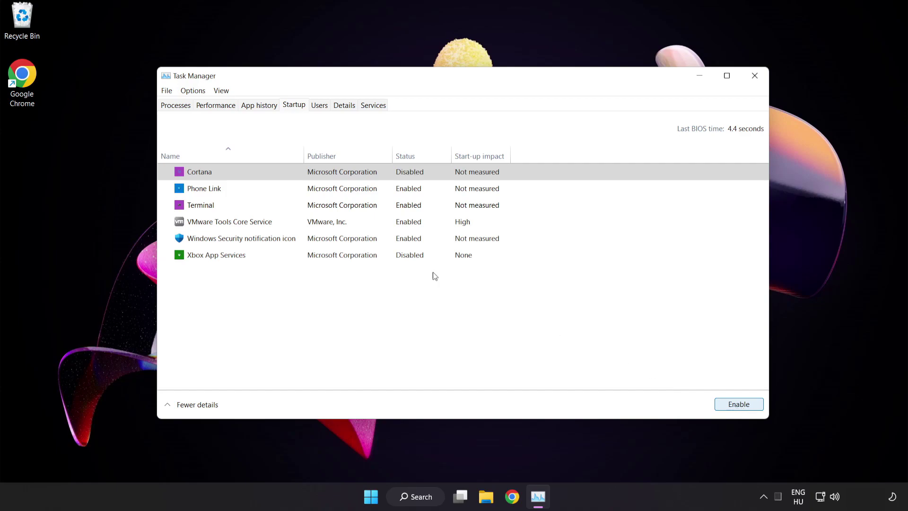
{"action": "left_click", "coordinate": [280, 187]}
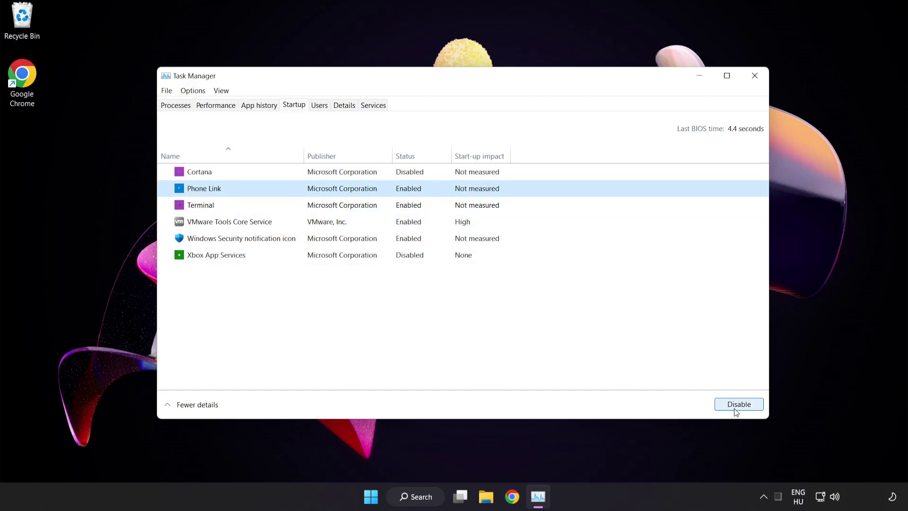
{"action": "left_click", "coordinate": [736, 406]}
- Disable Terminal and the Windows Security notification icon, then close Task Manager
{"action": "left_click", "coordinate": [287, 206]}
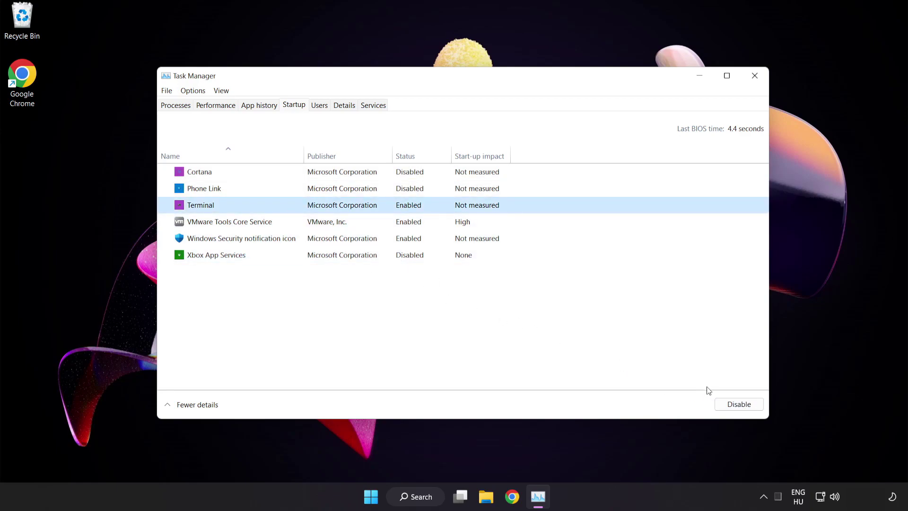
{"action": "left_click", "coordinate": [738, 403]}
{"action": "left_click", "coordinate": [306, 239]}
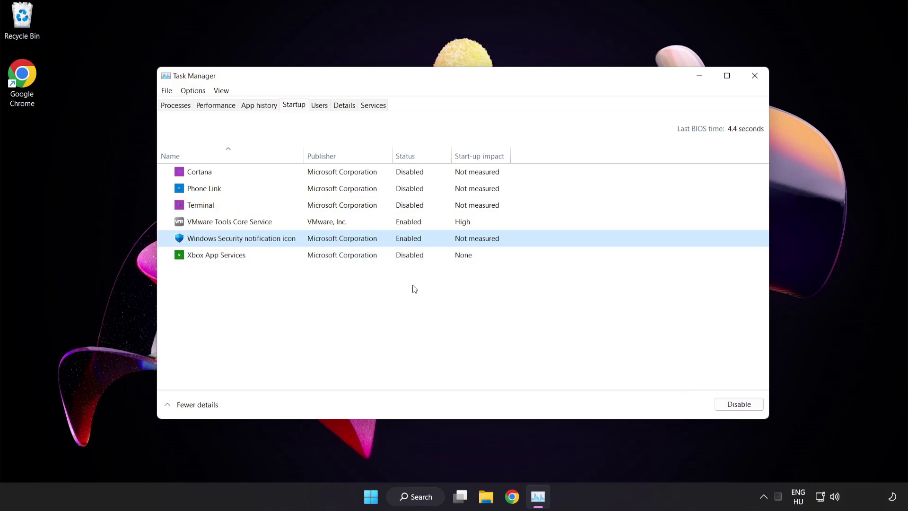
{"action": "left_click", "coordinate": [738, 404]}
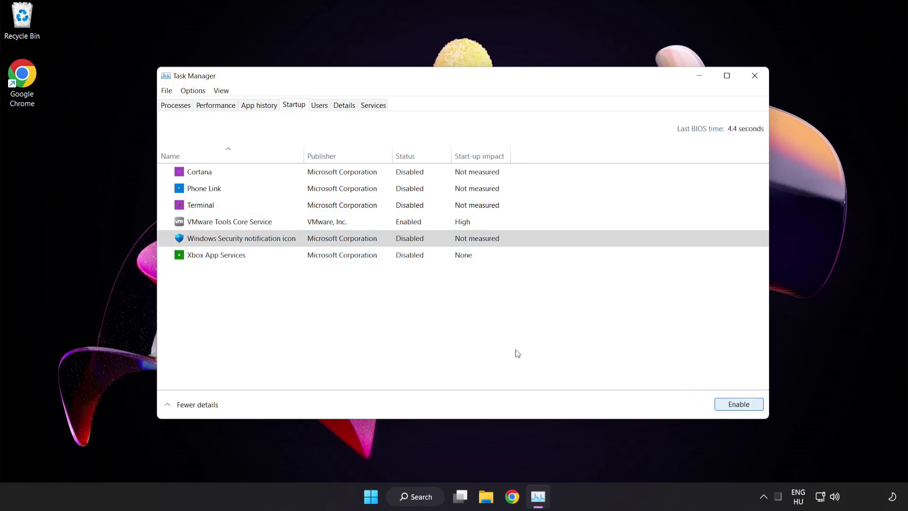
{"action": "left_click", "coordinate": [755, 77]}
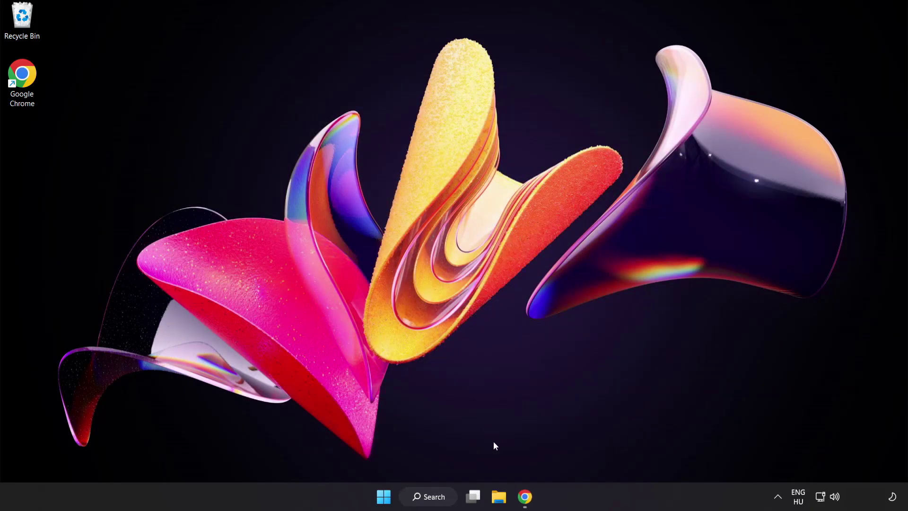
- Return to Chrome's Download Center page and download the DirectX End-User Runtime Web Installer
{"action": "left_click", "coordinate": [525, 496]}
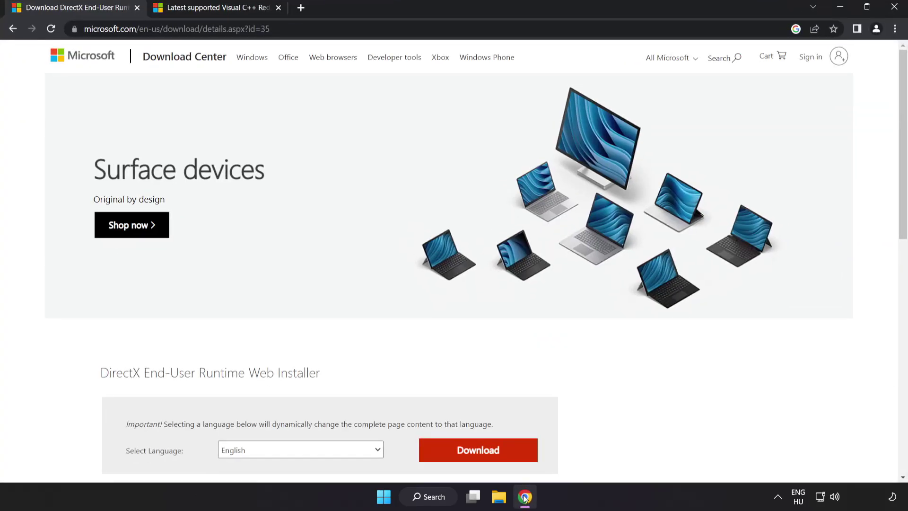
{"action": "left_click", "coordinate": [298, 28]}
{"action": "left_click_drag", "start_coordinate": [255, 29], "coordinate": [325, 29]}
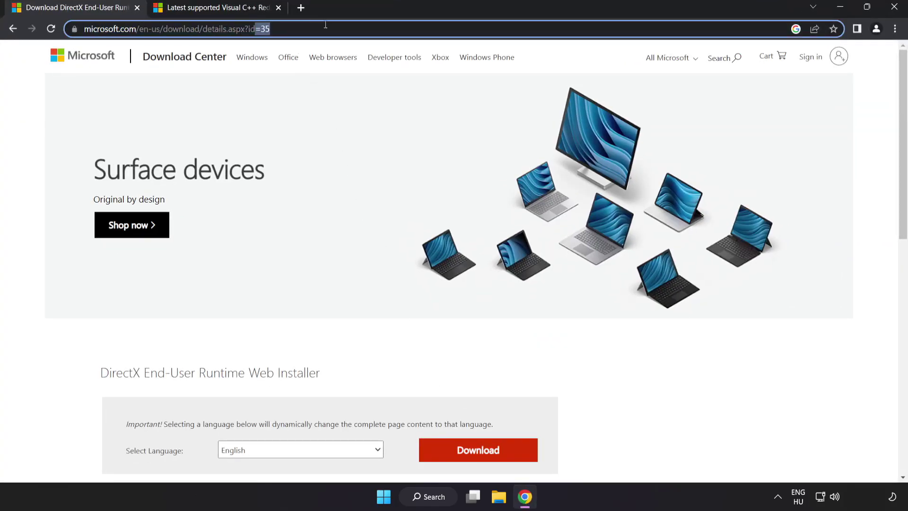
{"action": "left_click", "coordinate": [634, 383]}
{"action": "scroll", "coordinate": [634, 383], "scroll_direction": "down", "scroll_amount": 2}
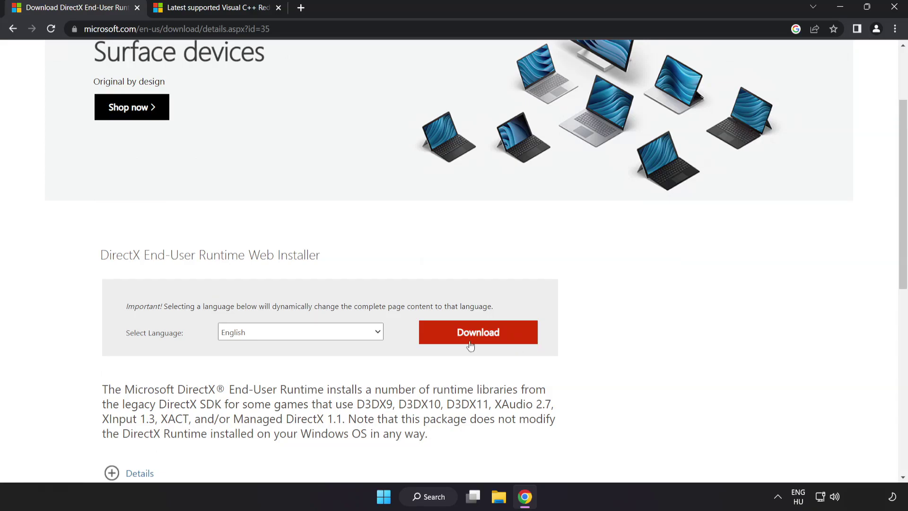
{"action": "left_click", "coordinate": [488, 341]}
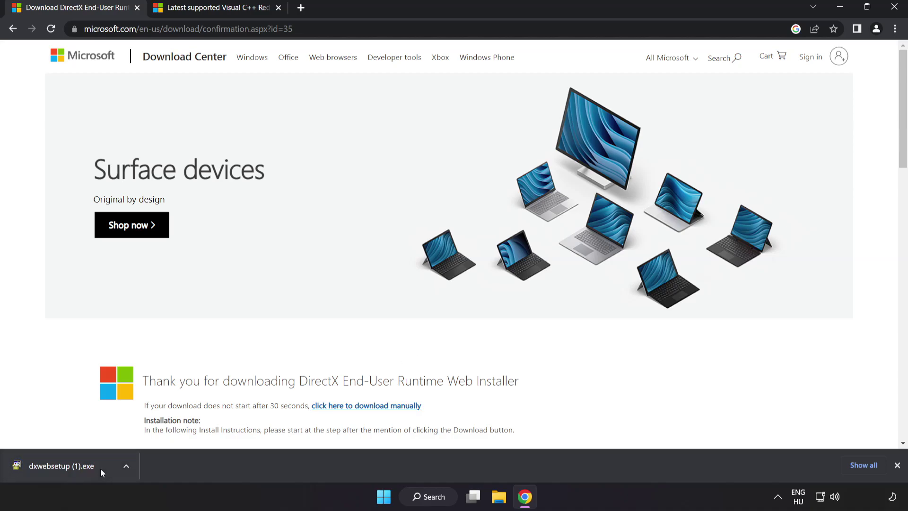
- Run the DirectX installer, accept the license, decline the Bing Bar and finish setup
{"action": "left_click", "coordinate": [76, 466]}
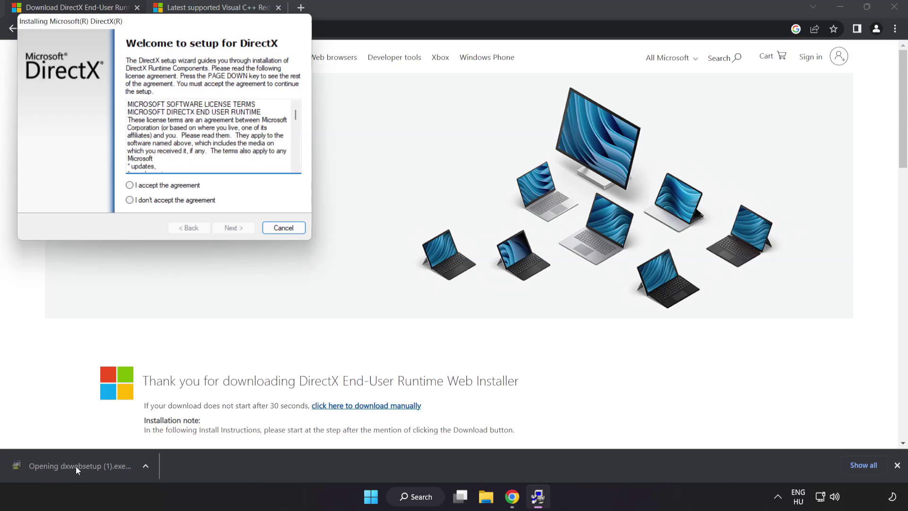
{"action": "left_click_drag", "start_coordinate": [135, 22], "coordinate": [413, 119]}
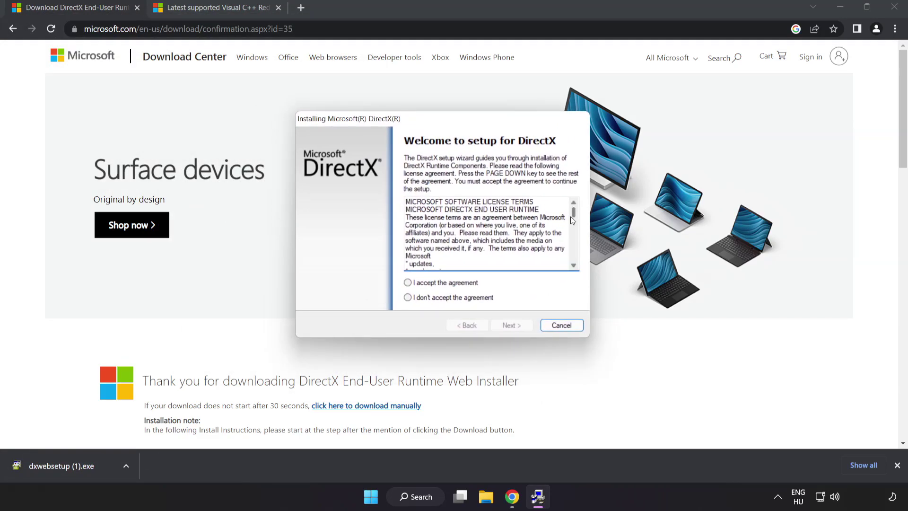
{"action": "left_click_drag", "start_coordinate": [573, 212], "coordinate": [575, 263]}
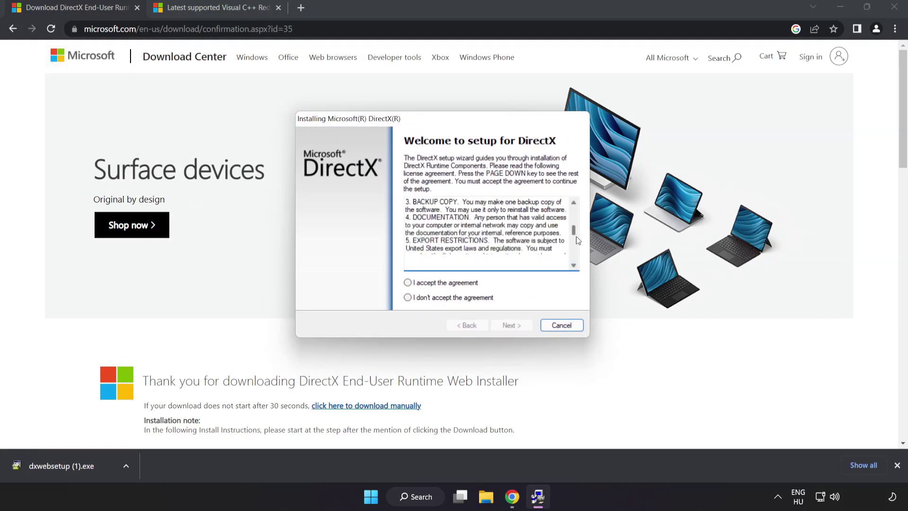
{"action": "left_click", "coordinate": [425, 284]}
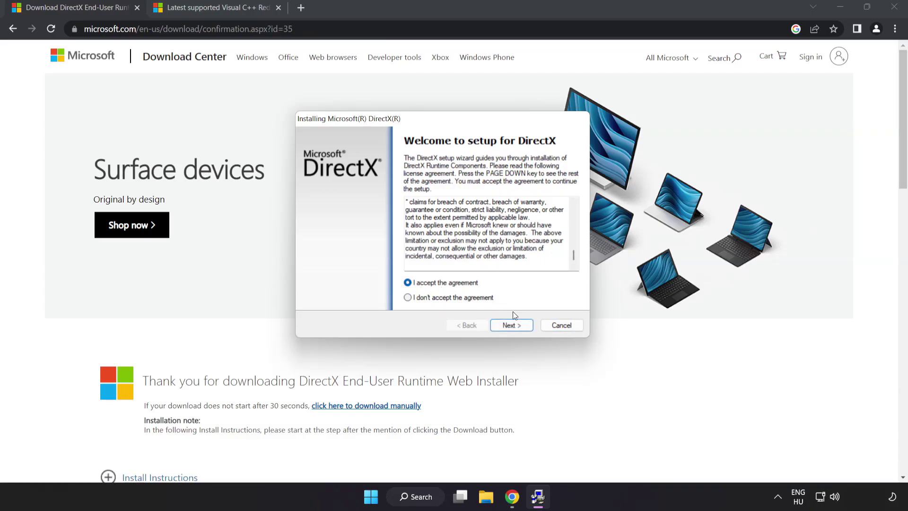
{"action": "left_click", "coordinate": [510, 327]}
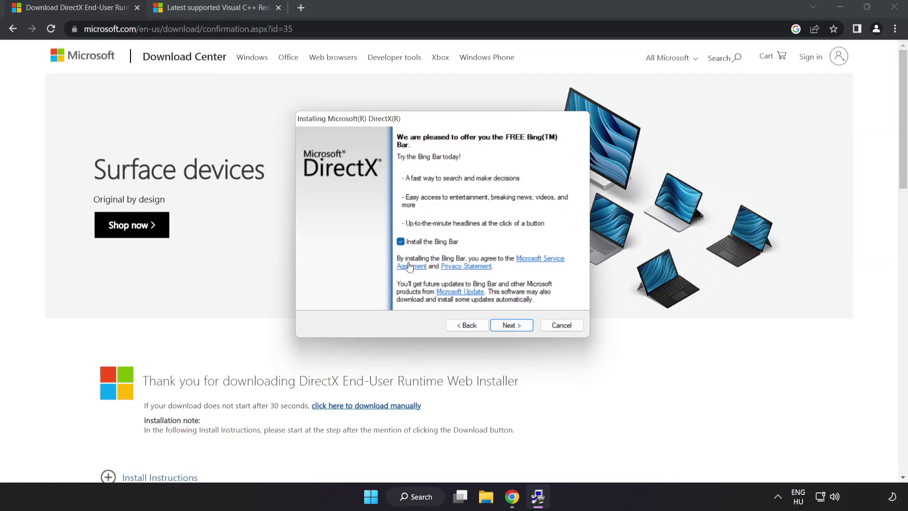
{"action": "left_click", "coordinate": [400, 242]}
{"action": "left_click", "coordinate": [514, 326]}
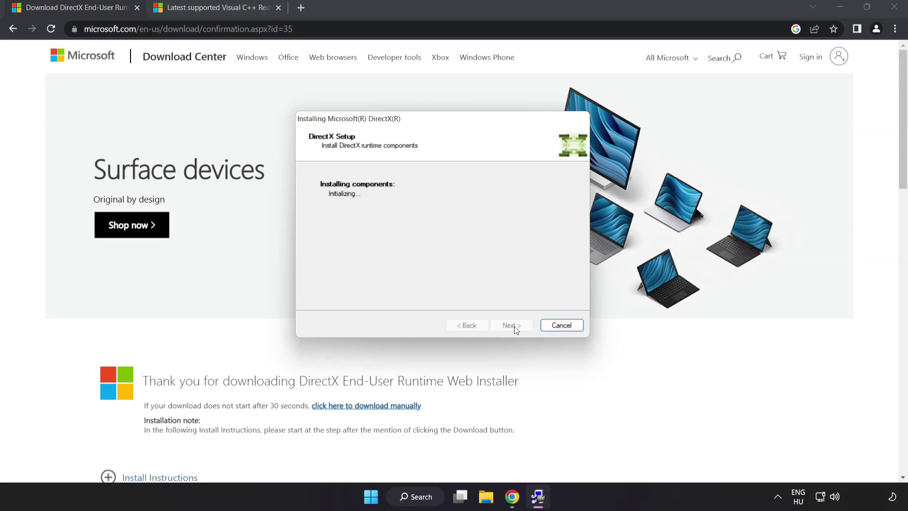
{"action": "left_click", "coordinate": [511, 326]}
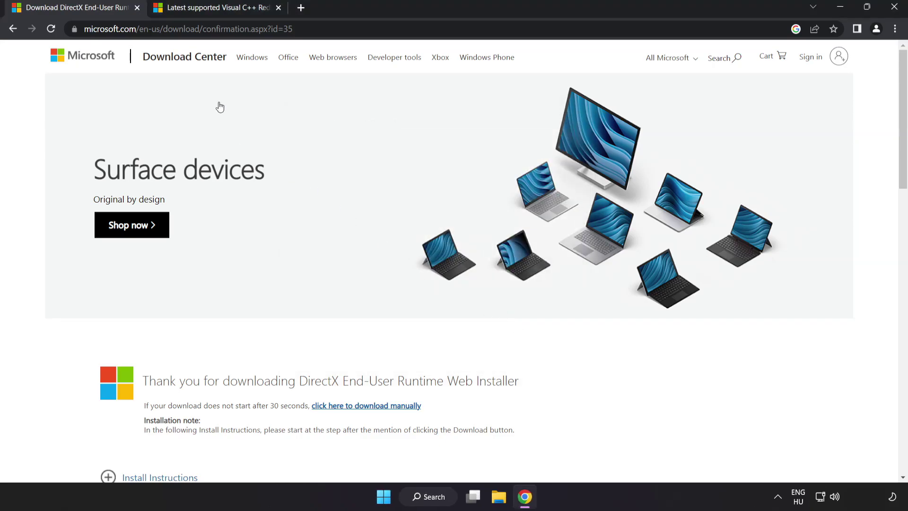
- Close the DirectX tab, download the x86 and x64 redistributables, and launch the ARM64 installer
{"action": "left_click", "coordinate": [137, 8]}
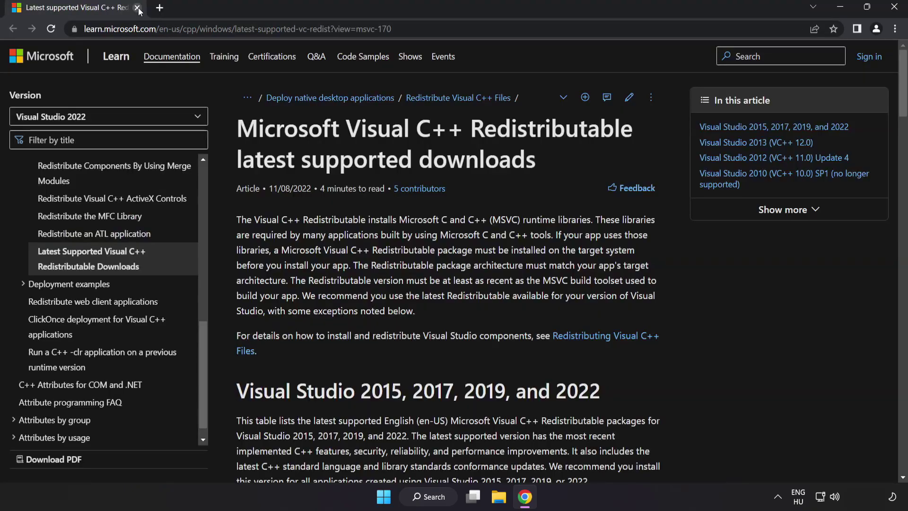
{"action": "left_click", "coordinate": [433, 29]}
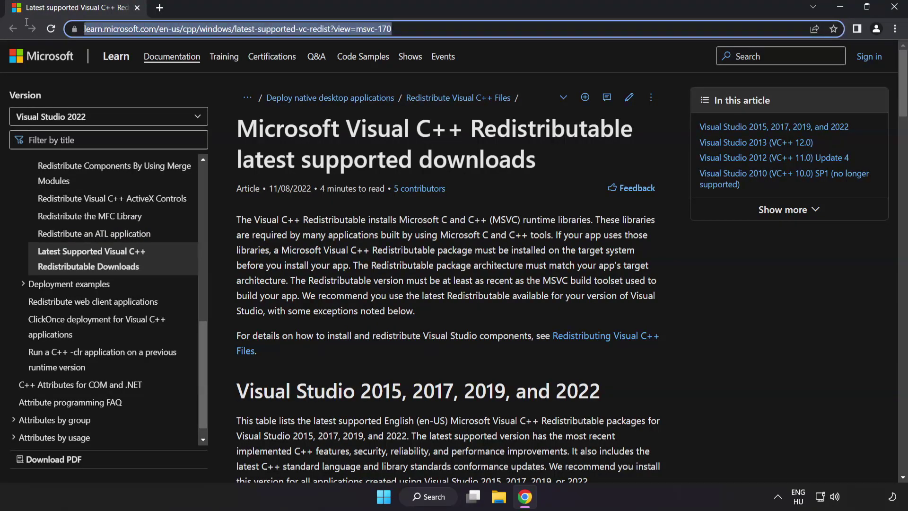
{"action": "left_click", "coordinate": [455, 139]}
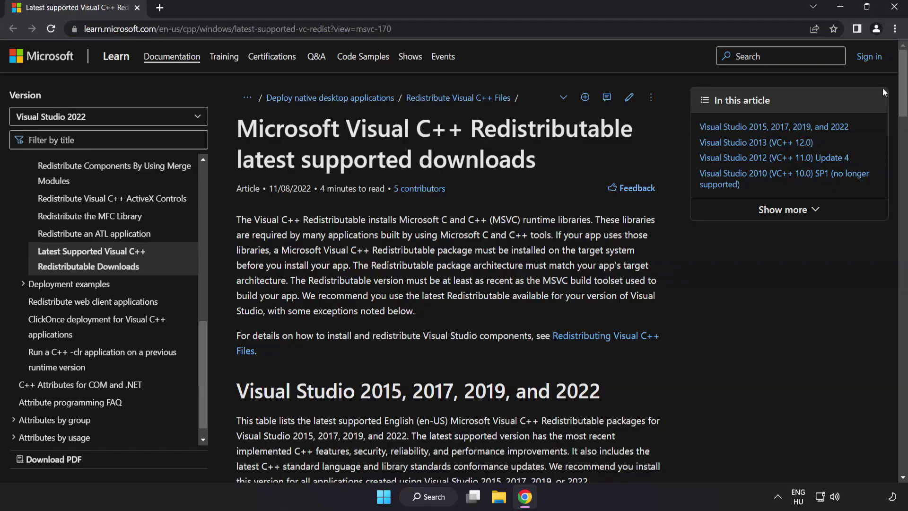
{"action": "scroll", "coordinate": [455, 213], "scroll_direction": "down", "scroll_amount": 5}
{"action": "left_click_drag", "start_coordinate": [895, 140], "coordinate": [896, 131]}
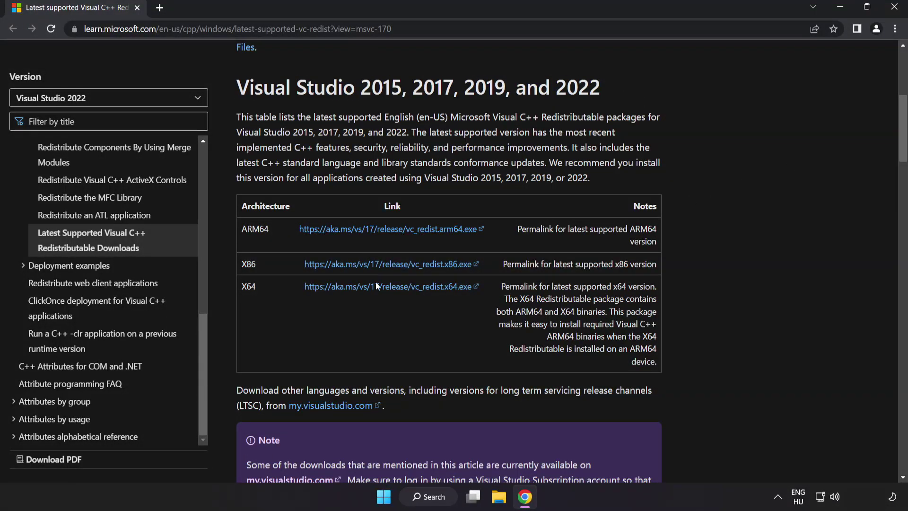
{"action": "left_click", "coordinate": [388, 264]}
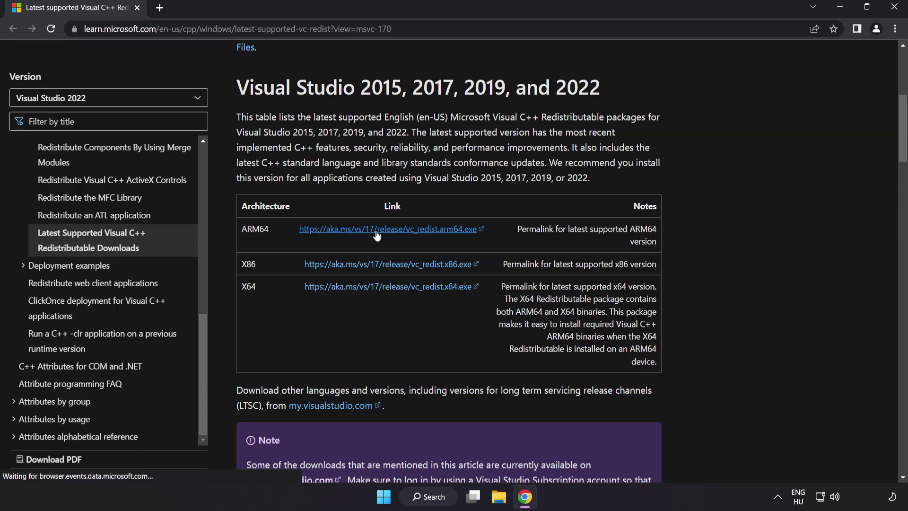
{"action": "left_click", "coordinate": [388, 287]}
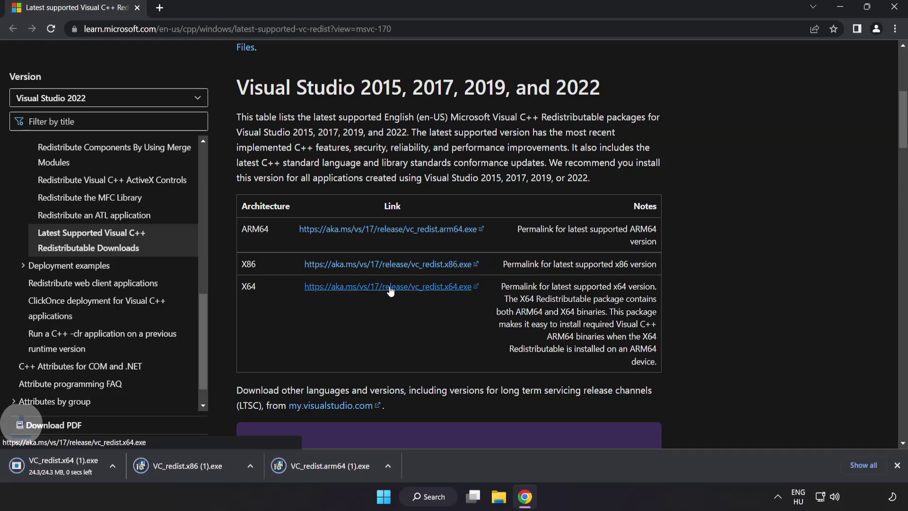
{"action": "left_click", "coordinate": [341, 466]}
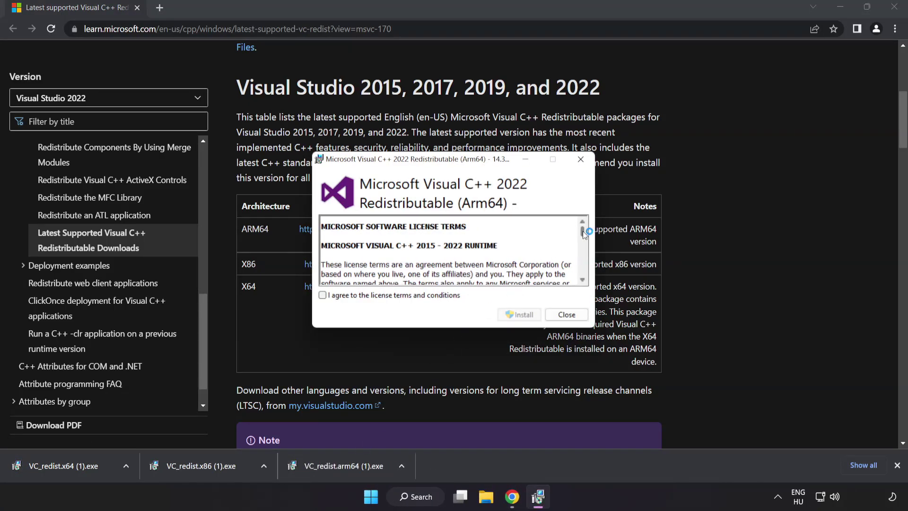
{"action": "left_click_drag", "start_coordinate": [582, 230], "coordinate": [582, 280]}
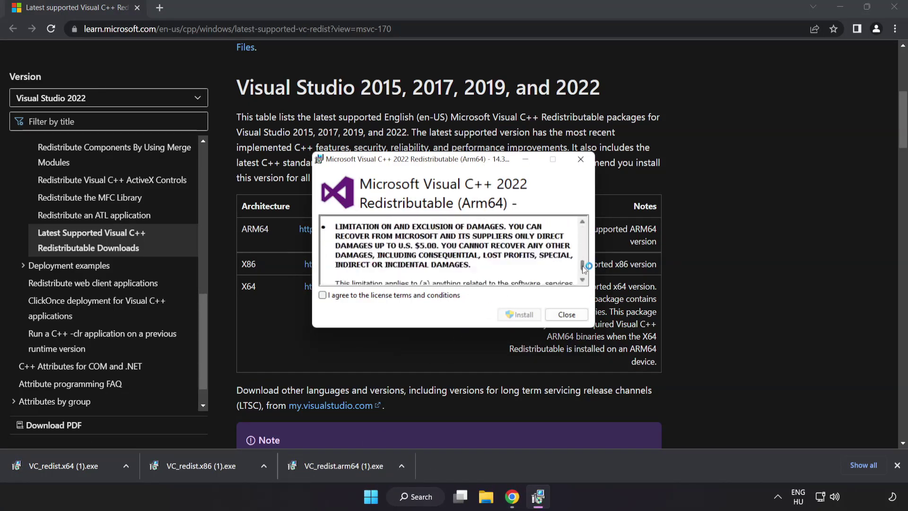
- Accept the license and attempt the ARM64 install, dismissing its failed result
{"action": "left_click", "coordinate": [323, 295]}
{"action": "left_click", "coordinate": [518, 314]}
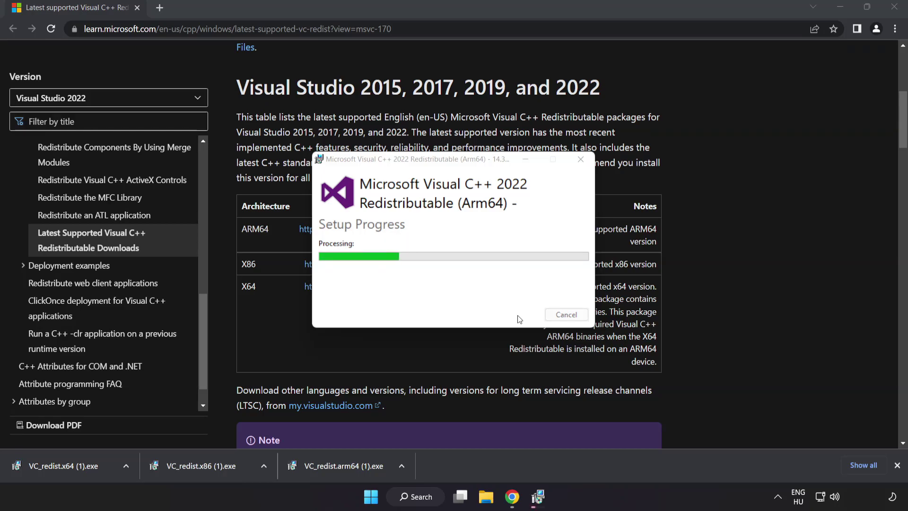
{"action": "left_click", "coordinate": [567, 315]}
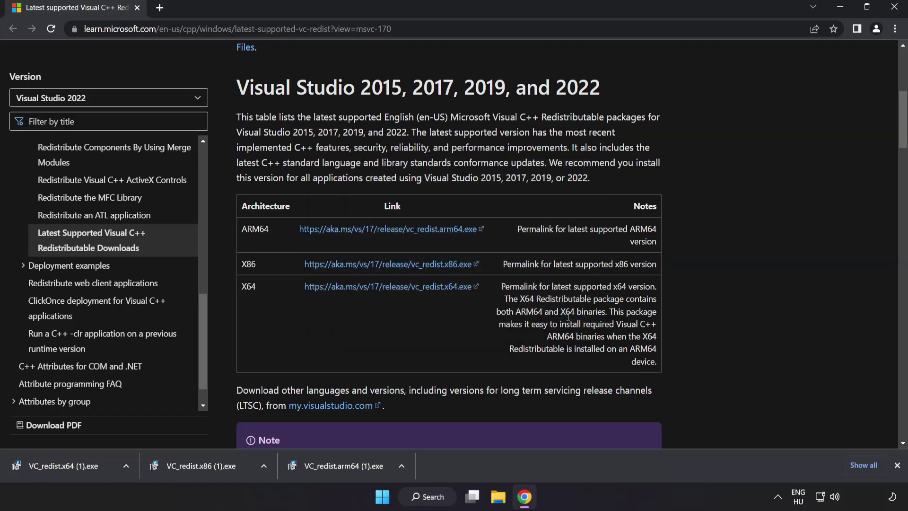
- Run the x86 installer (succeeds) and the x64 installer (fails), closing each result
{"action": "left_click", "coordinate": [205, 467]}
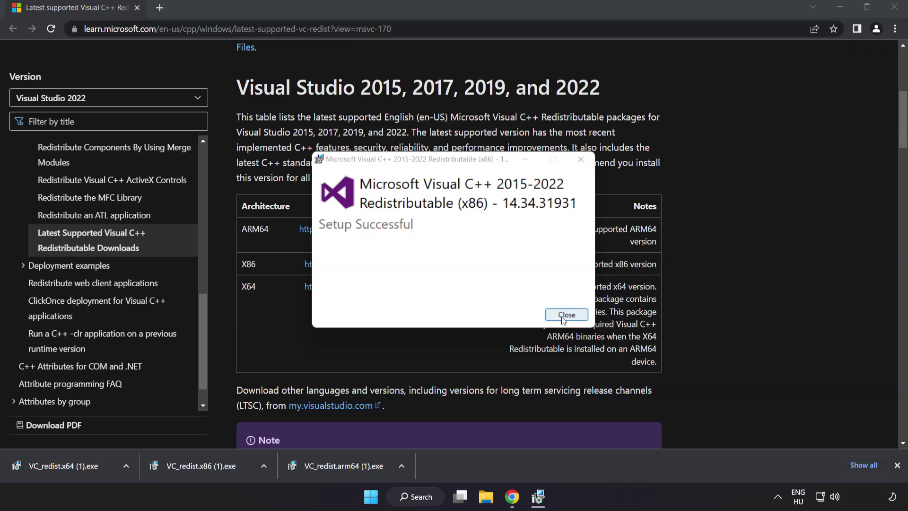
{"action": "left_click", "coordinate": [566, 315]}
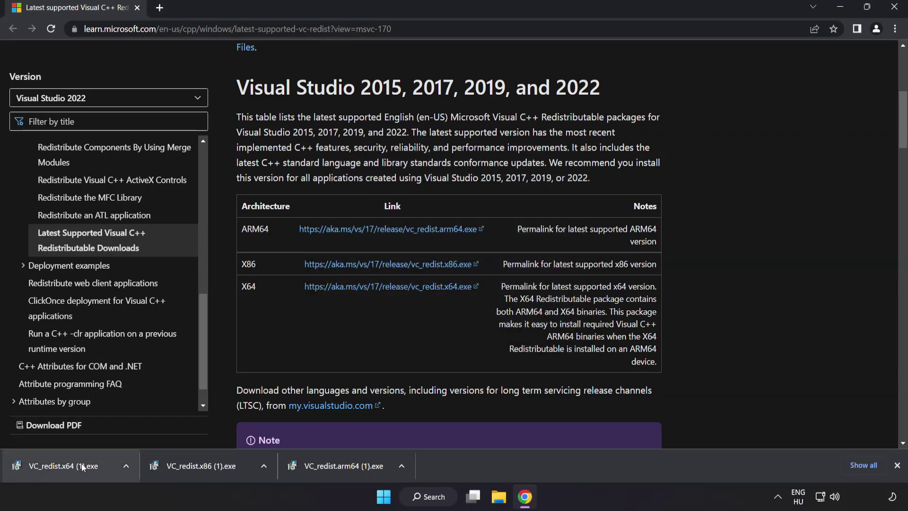
{"action": "left_click", "coordinate": [82, 463]}
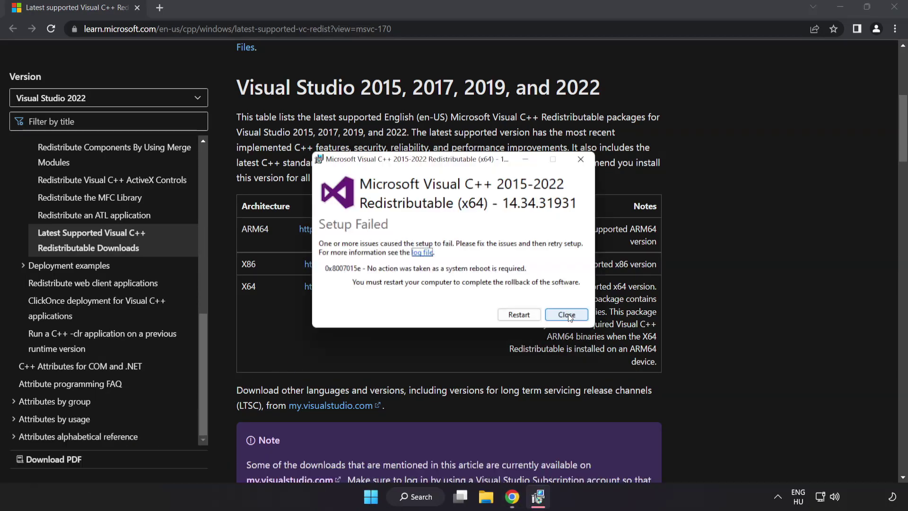
{"action": "left_click", "coordinate": [566, 314]}
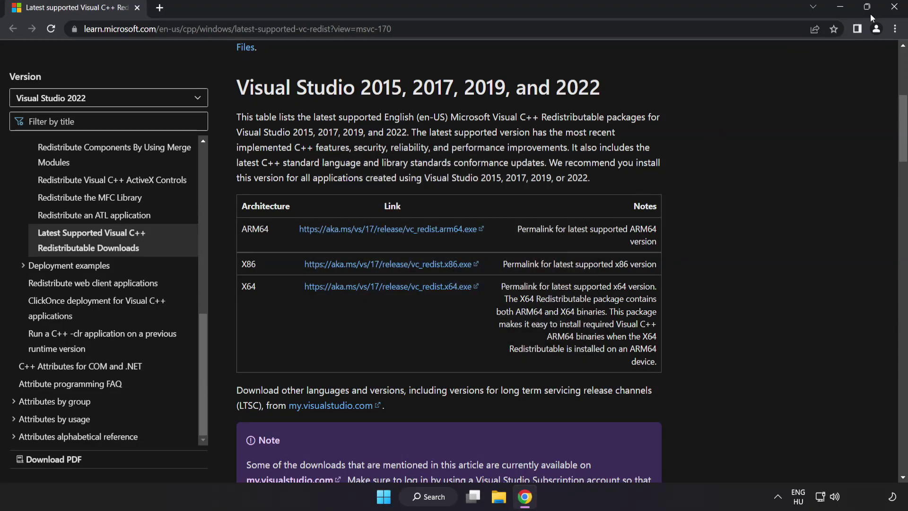
- Close Chrome, search for 'cmd' and run Command Prompt as administrator
{"action": "left_click", "coordinate": [894, 9]}
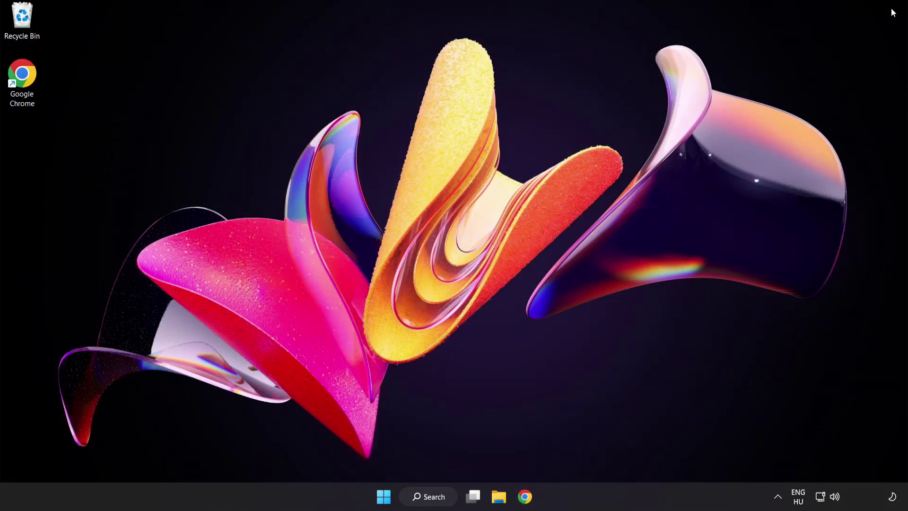
{"action": "left_click", "coordinate": [429, 496]}
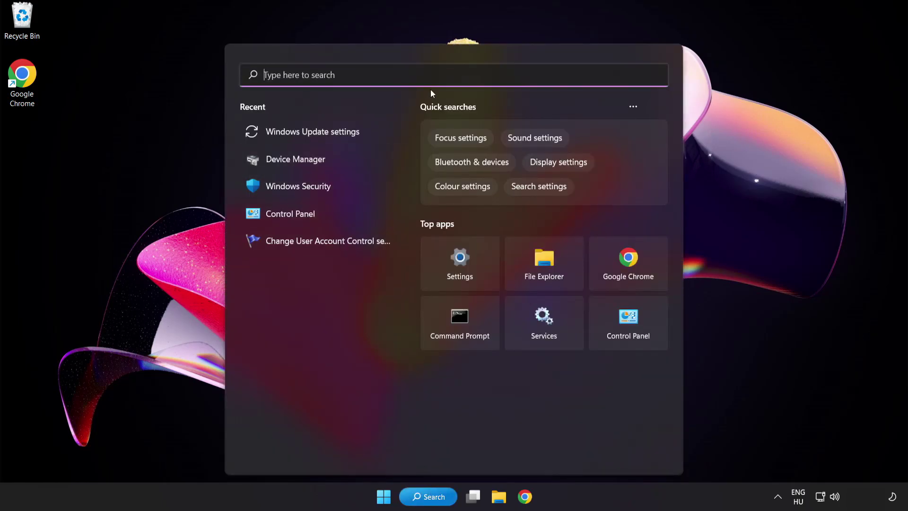
{"action": "type", "text": "cmd"}
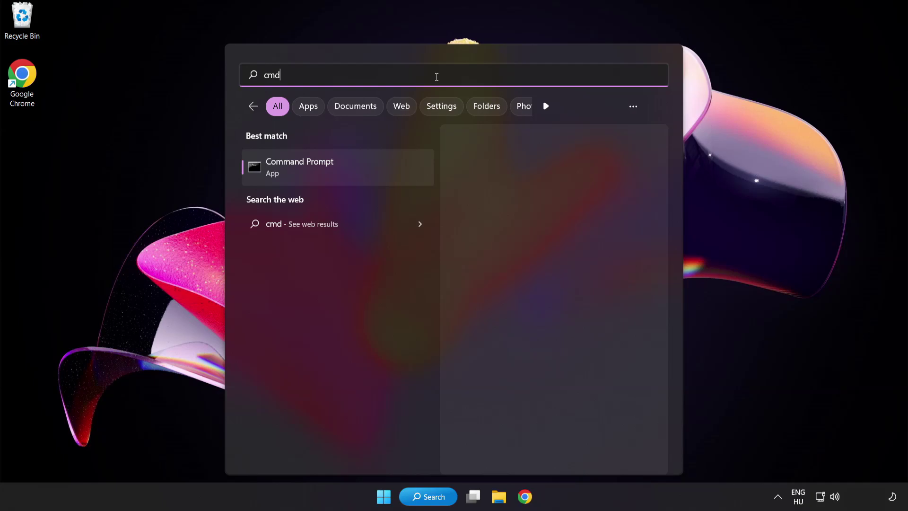
{"action": "right_click", "coordinate": [340, 175]}
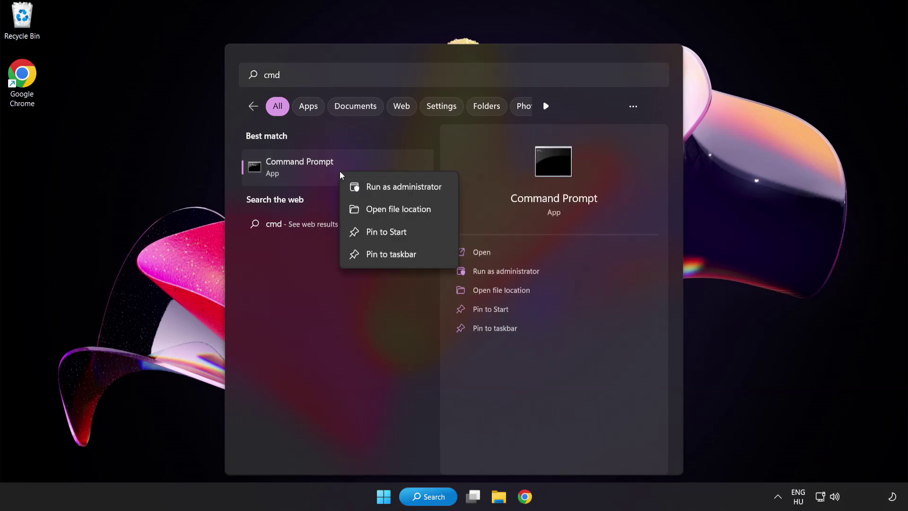
{"action": "left_click", "coordinate": [382, 189]}
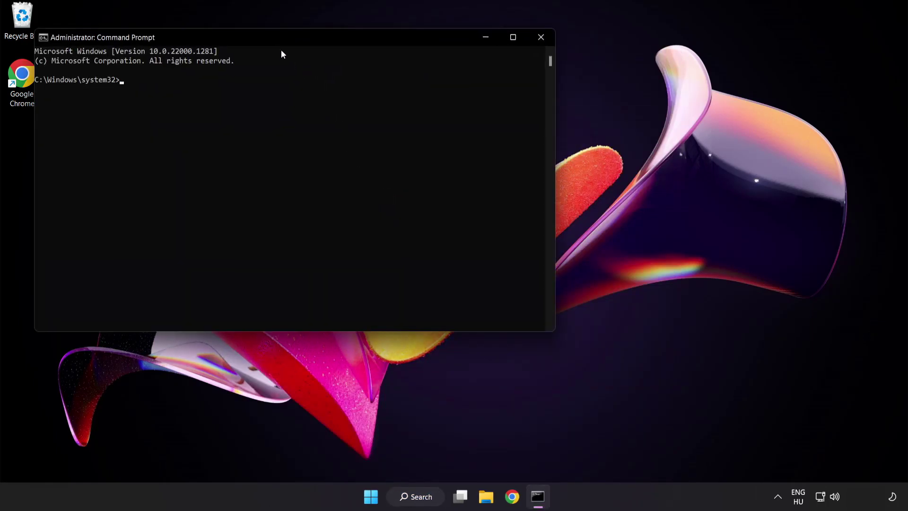
- Centre the window and run sfc /scannow, which finds no integrity violations
{"action": "left_click_drag", "start_coordinate": [259, 38], "coordinate": [394, 87]}
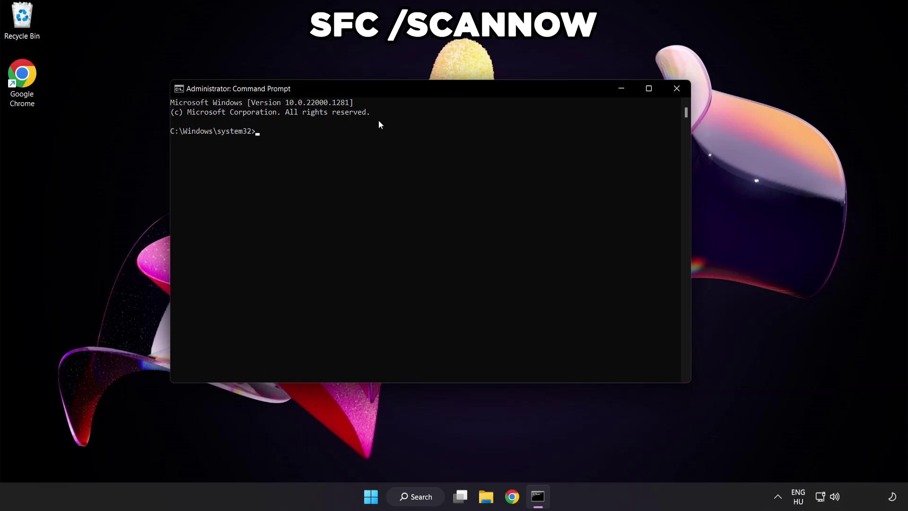
{"action": "type", "text": "sfc /scannow"}
{"action": "key", "text": "Return"}
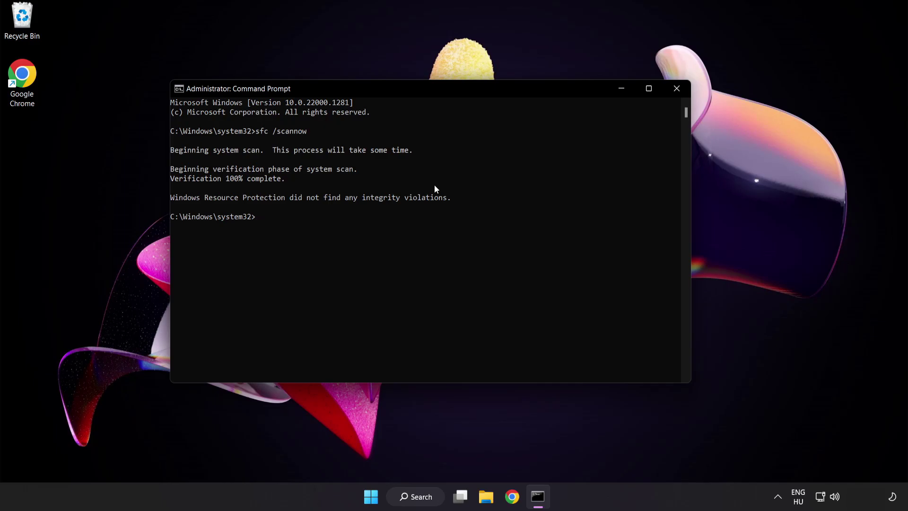
- Close Command Prompt and open the Start menu power options showing Restart
{"action": "left_click", "coordinate": [676, 90]}
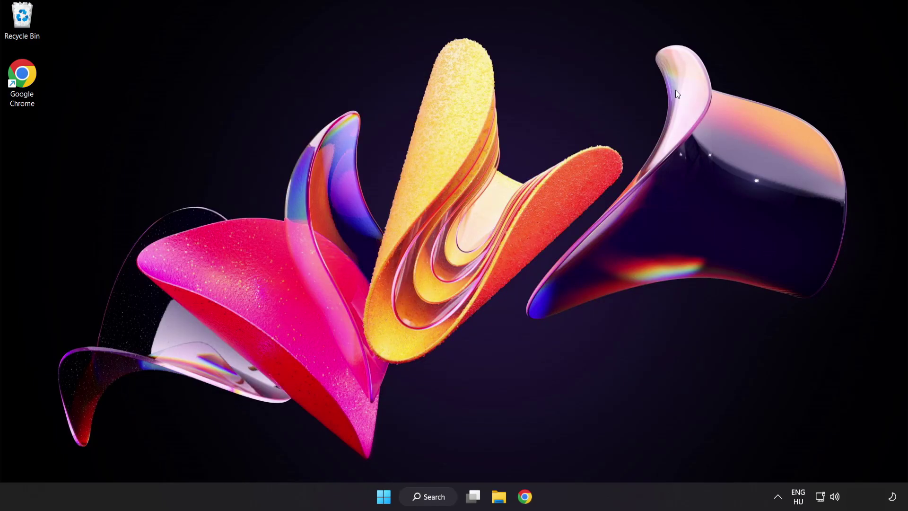
{"action": "key", "text": "super"}
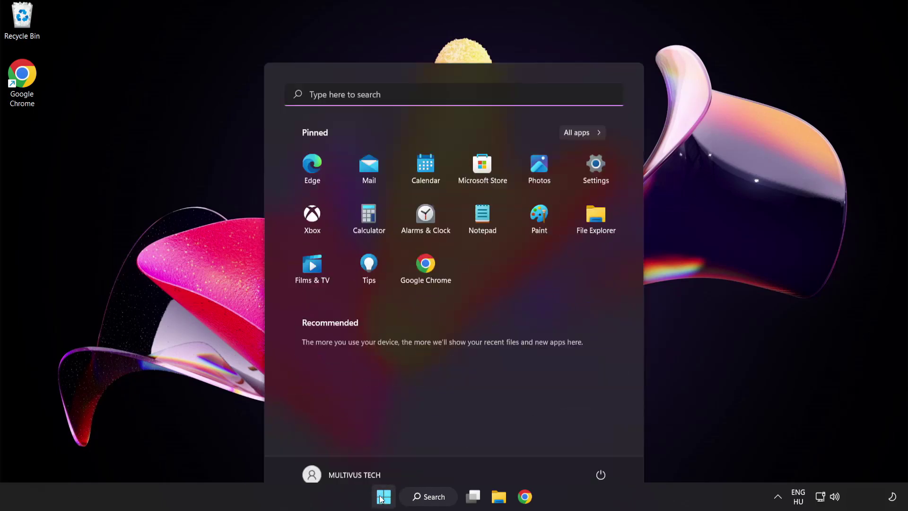
{"action": "left_click", "coordinate": [603, 457]}
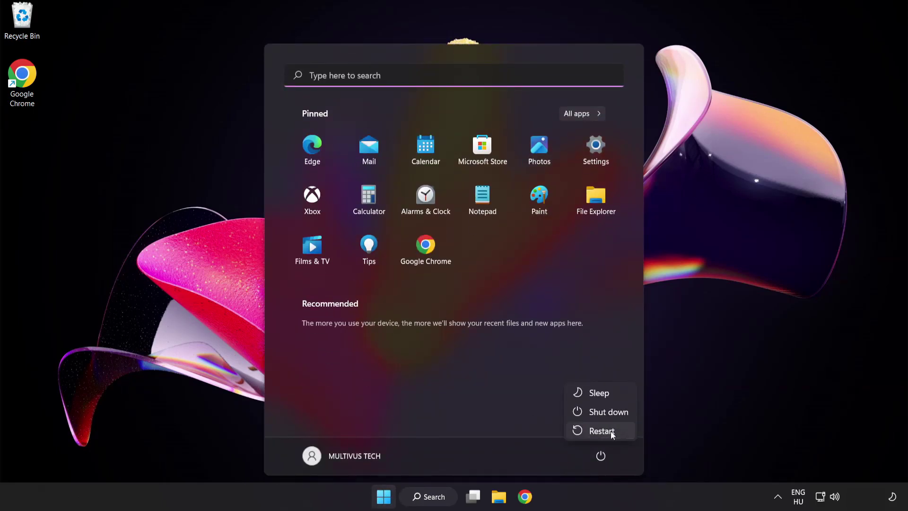